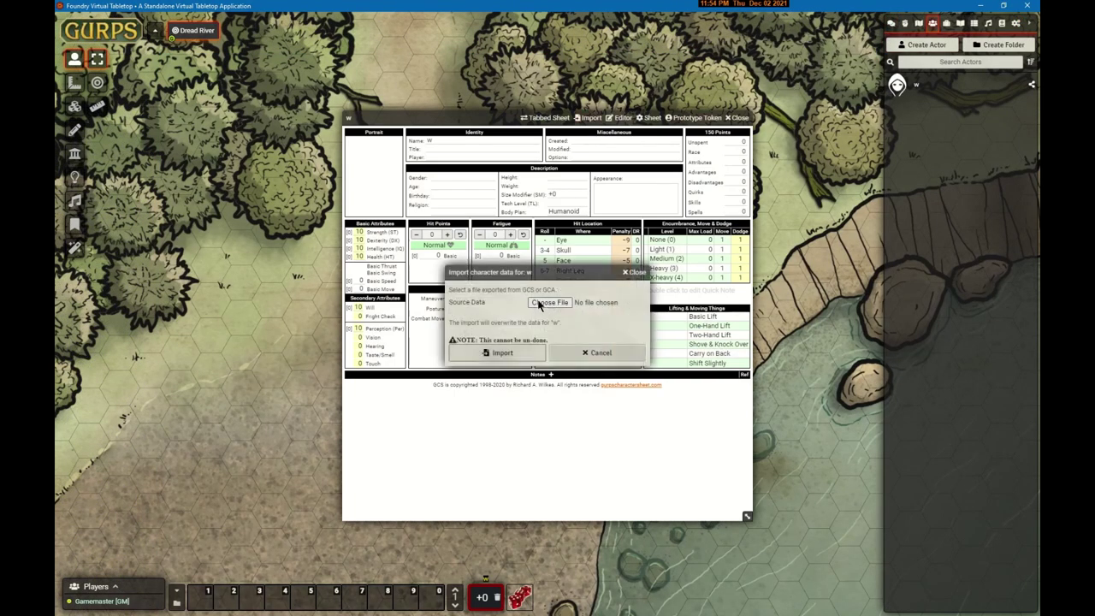
Create an actor from Lady Seraelle's imported character file, with Lady Seraelle.png as her portrait.
{"action": "left_click", "coordinate": [538, 302]}
{"action": "double_click", "coordinate": [183, 179]}
{"action": "left_click", "coordinate": [502, 352]}
{"action": "left_click", "coordinate": [373, 171]}
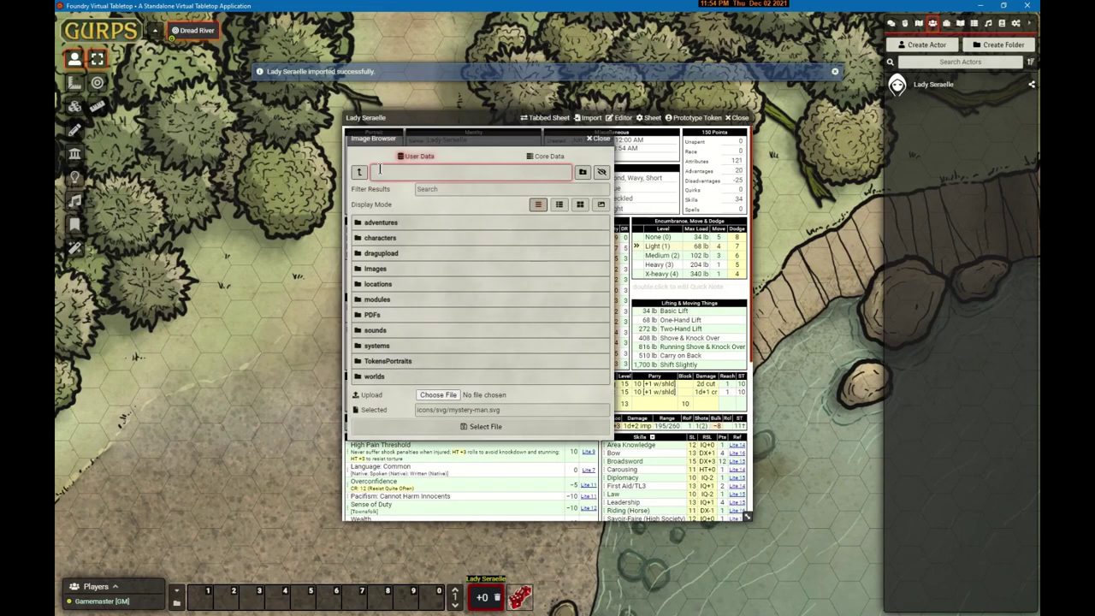
{"action": "double_click", "coordinate": [412, 368]}
{"action": "left_click", "coordinate": [694, 118]}
Set Lady Seraelle's Prototype Token image and save the token settings.
{"action": "left_click", "coordinate": [134, 139]}
{"action": "left_click", "coordinate": [291, 177]}
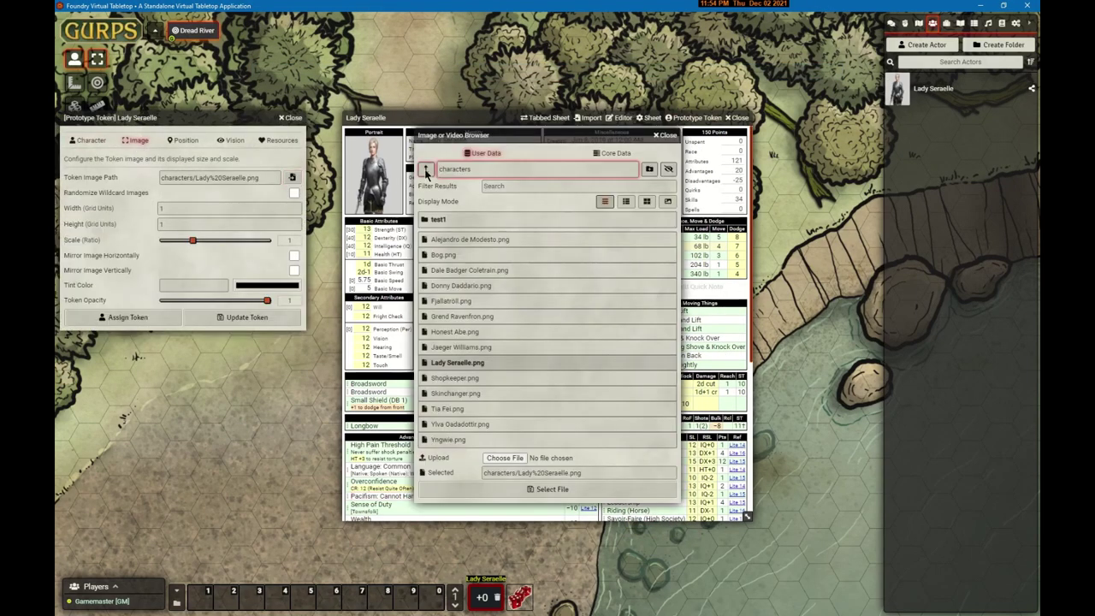
{"action": "scroll", "coordinate": [472, 363], "scroll_direction": "down", "scroll_amount": 5}
{"action": "left_click", "coordinate": [460, 479]}
{"action": "left_click", "coordinate": [551, 560]}
{"action": "left_click", "coordinate": [247, 316]}
{"action": "left_click", "coordinate": [737, 117]}
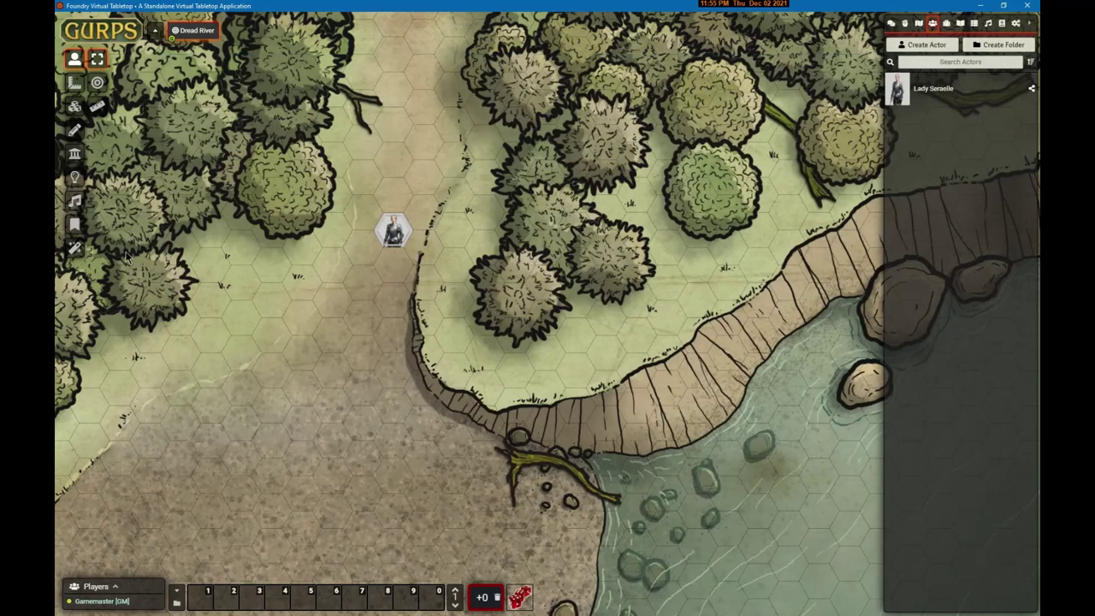
Create the Ylva Oadadottir actor and give her a portrait image.
{"action": "left_click", "coordinate": [922, 45]}
{"action": "type", "text": "w"}
{"action": "left_click", "coordinate": [772, 81]}
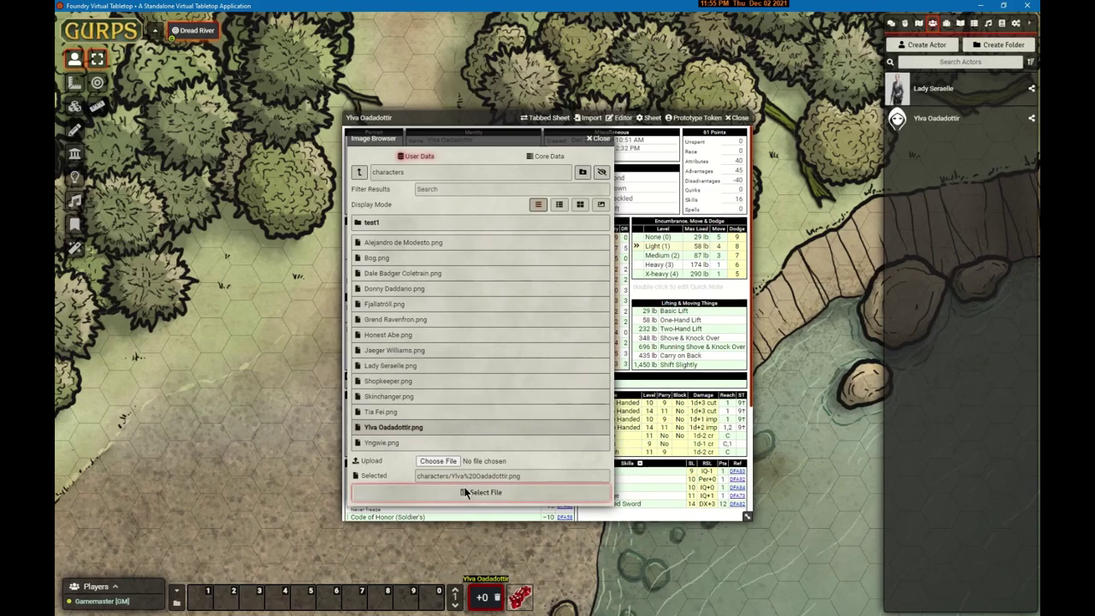
{"action": "left_click", "coordinate": [464, 489]}
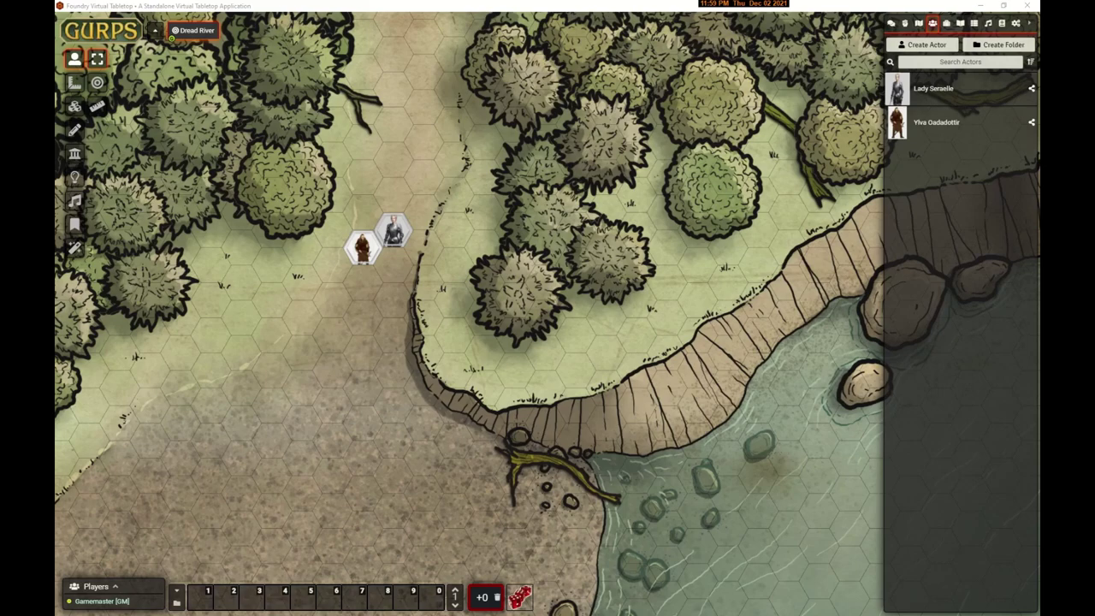
{"action": "left_click", "coordinate": [758, 167]}
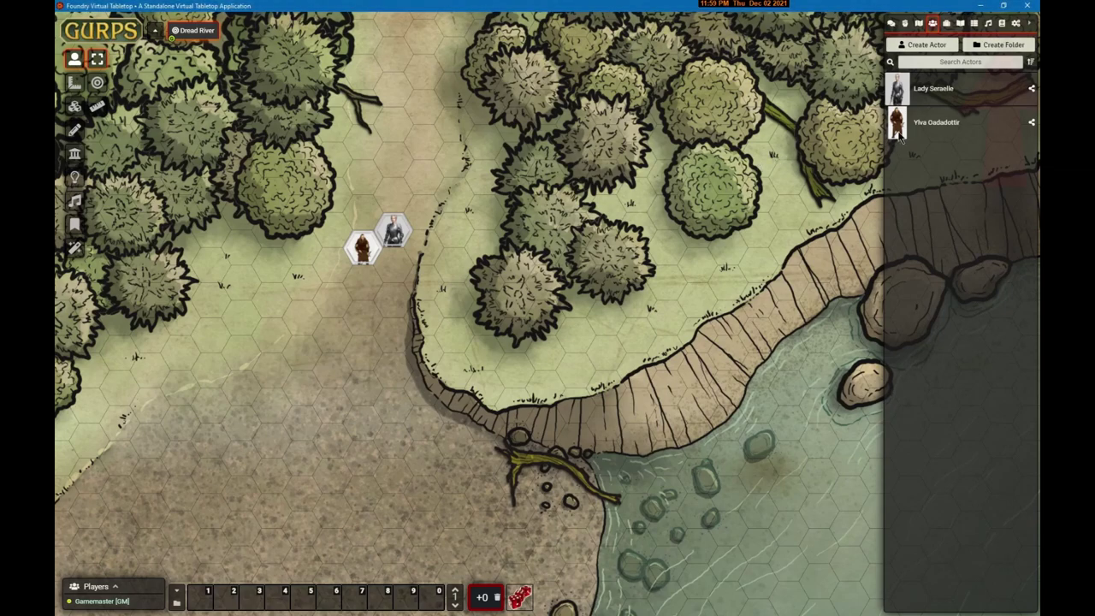
Import Fjallatröll from the Nordlond Bestiary and Enemies compendium and drop its token north of the heroes.
{"action": "left_click", "coordinate": [1003, 24]}
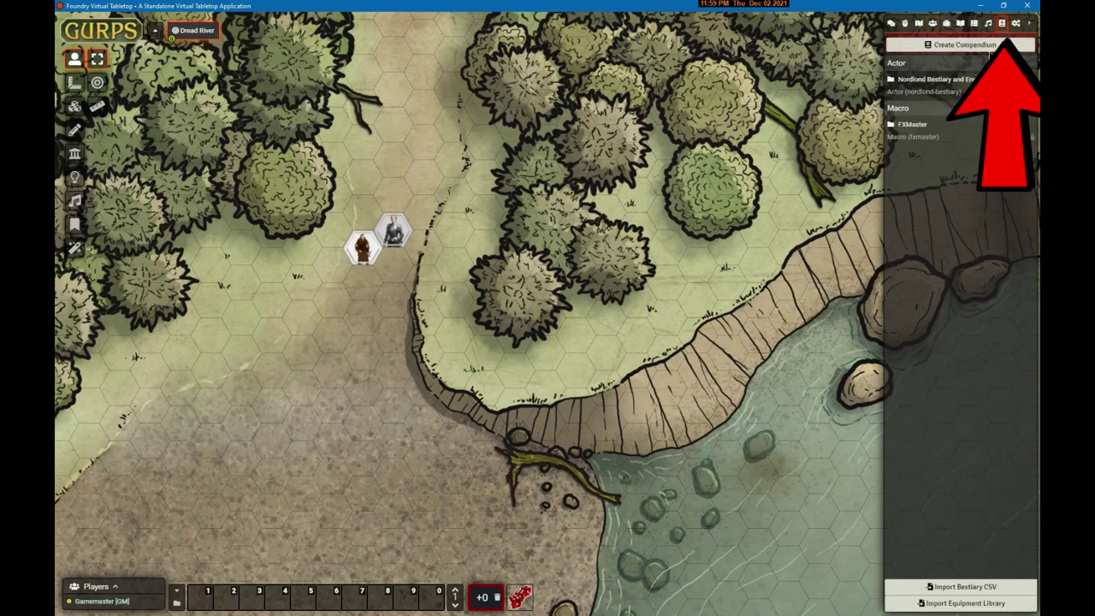
{"action": "left_click", "coordinate": [962, 81]}
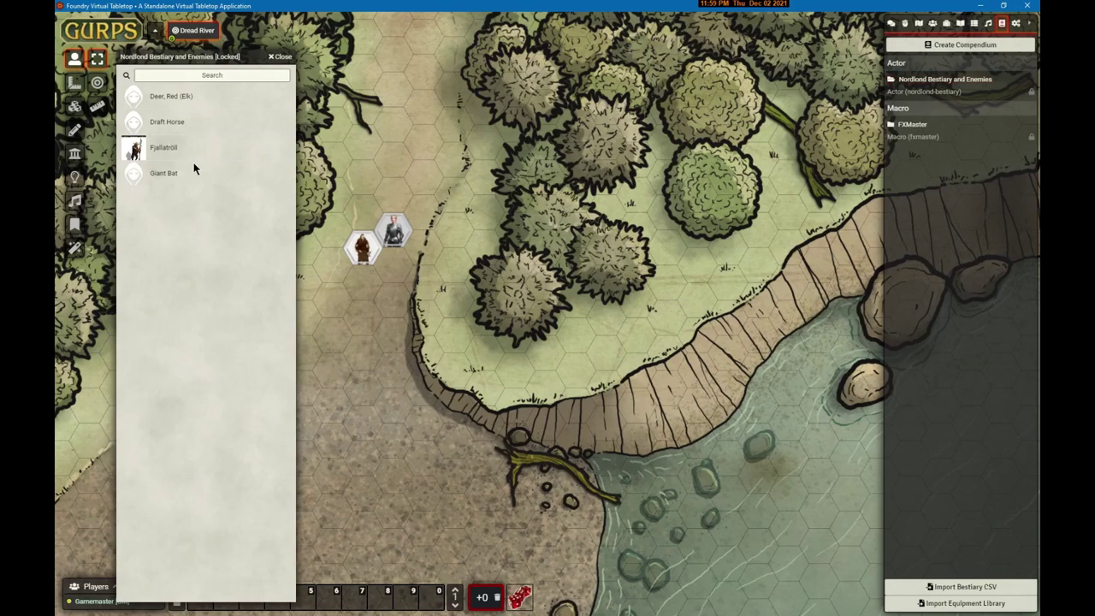
{"action": "left_click", "coordinate": [171, 151]}
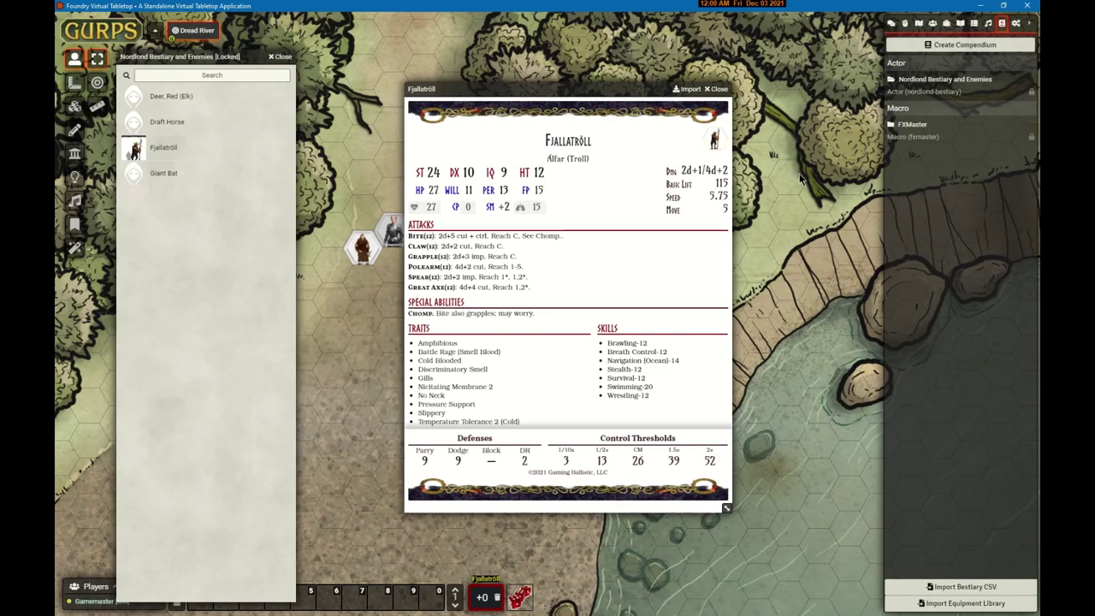
{"action": "left_click", "coordinate": [690, 90]}
{"action": "left_click_drag", "start_coordinate": [926, 155], "coordinate": [392, 164]}
{"action": "double_click", "coordinate": [391, 165]}
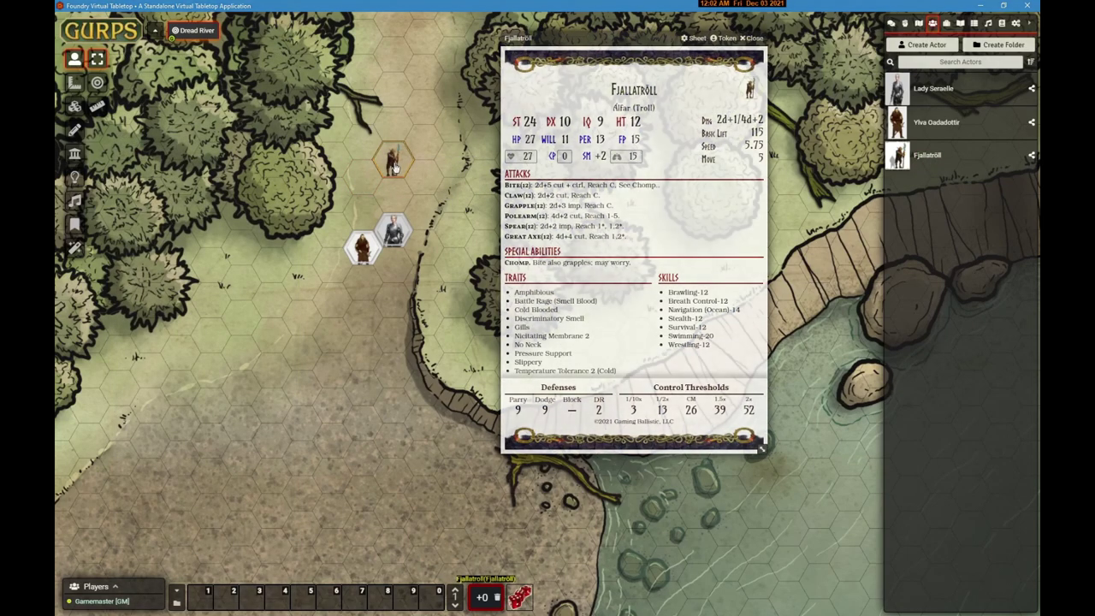
{"action": "key", "text": "Escape"}
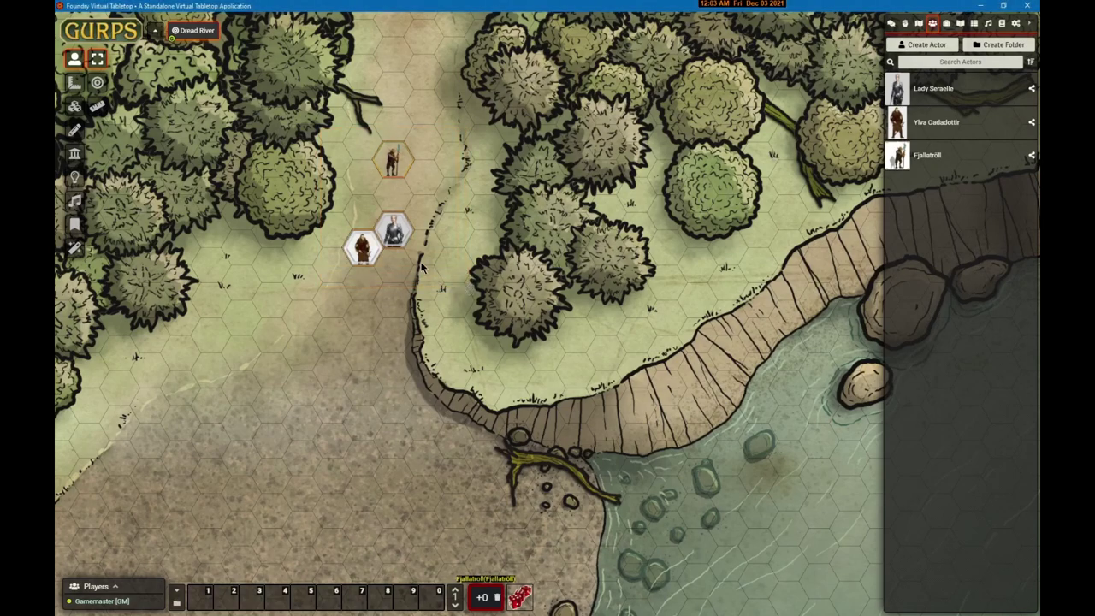
Put the three tokens in combat, roll initiative for all, and move Lady Seraelle one hex up beside the troll.
{"action": "right_click", "coordinate": [394, 235]}
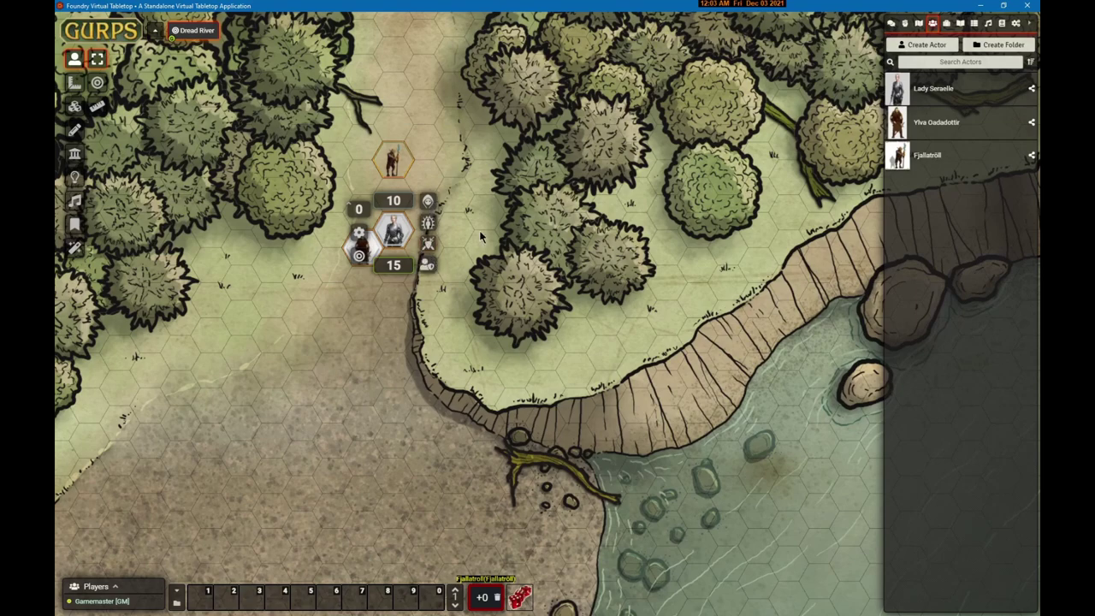
{"action": "left_click", "coordinate": [904, 23]}
{"action": "right_click", "coordinate": [904, 24]}
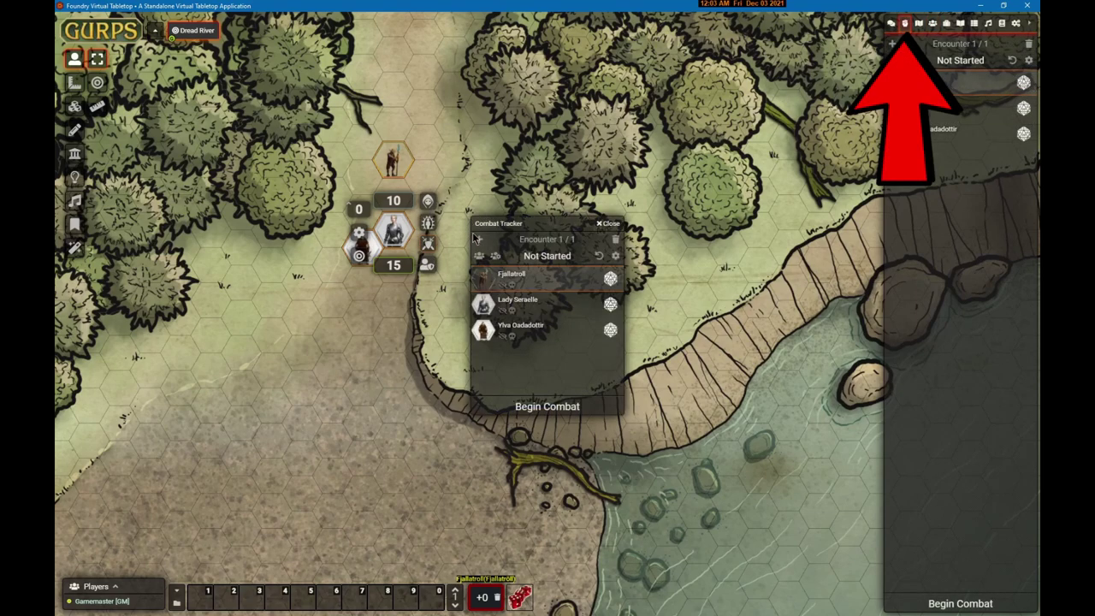
{"action": "left_click_drag", "start_coordinate": [531, 223], "coordinate": [118, 379]}
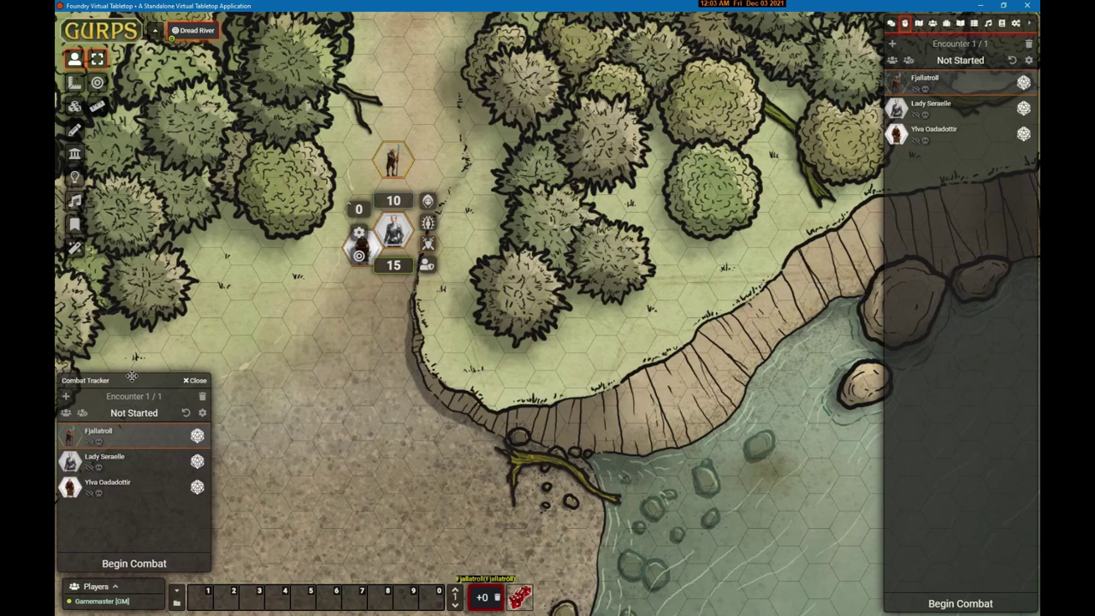
{"action": "left_click", "coordinate": [66, 412]}
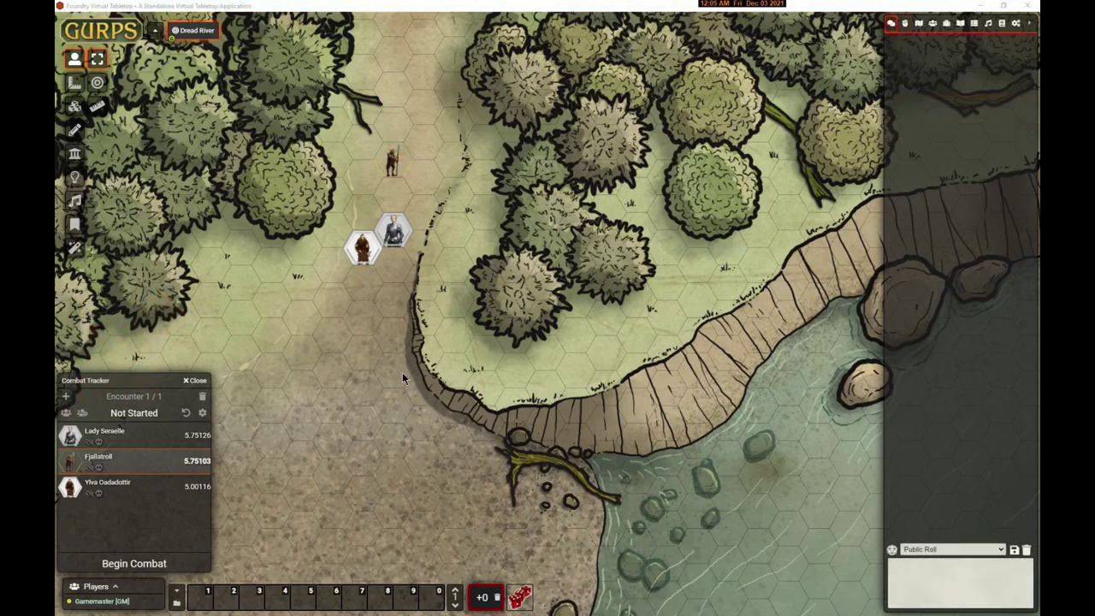
{"action": "left_click_drag", "start_coordinate": [395, 233], "coordinate": [401, 199]}
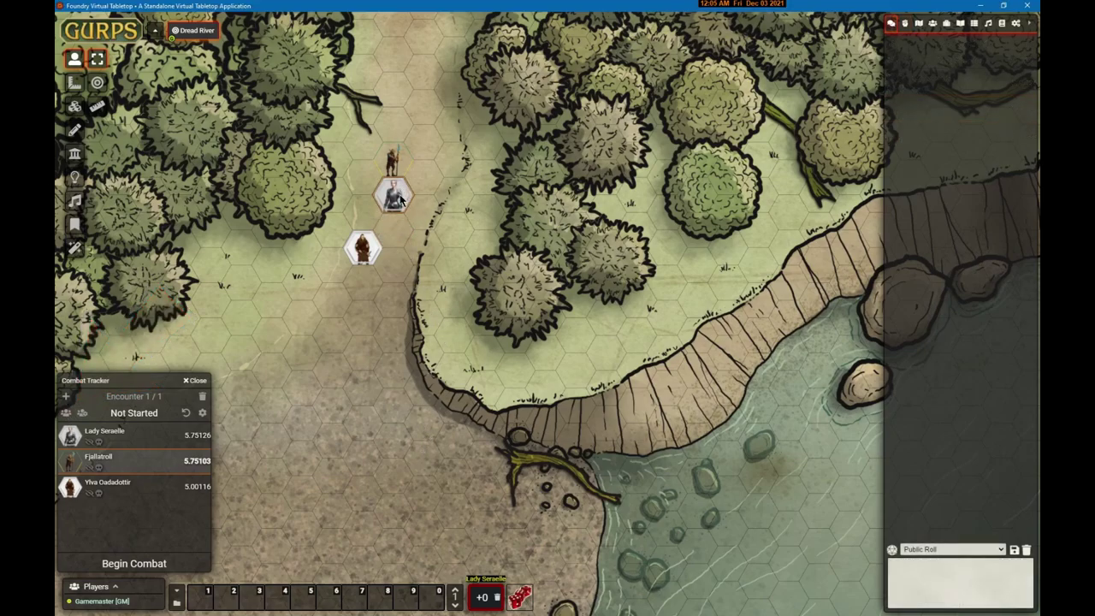
{"action": "double_click", "coordinate": [401, 198]}
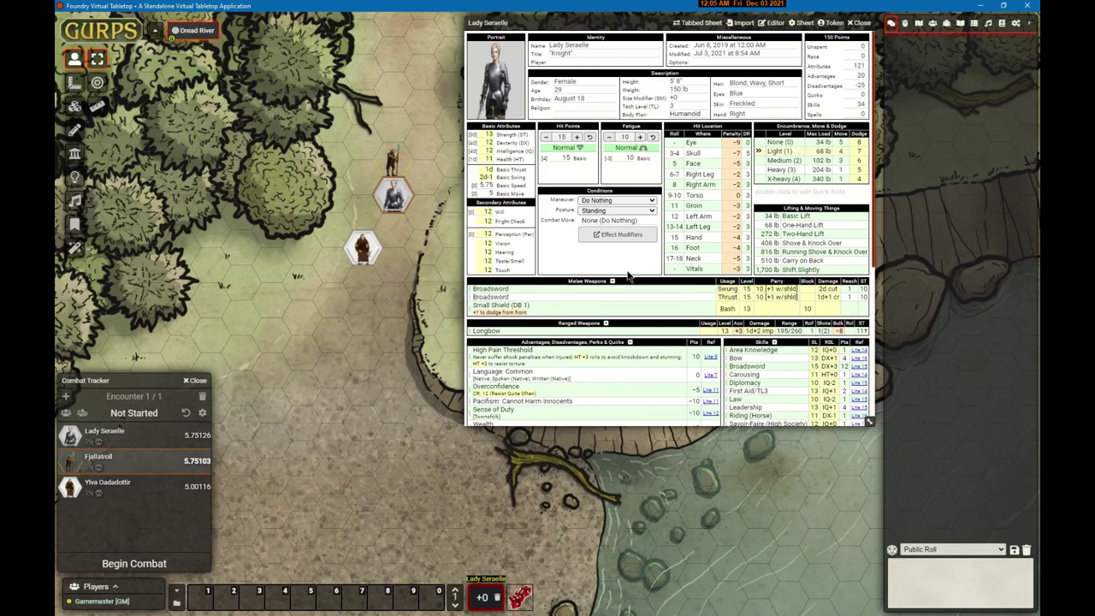
Roll Lady Seraelle's Broadsword swing at +2 for troll size, the troll's Parry 9 failing, then 2d cut for 3.
{"action": "double_click", "coordinate": [392, 163]}
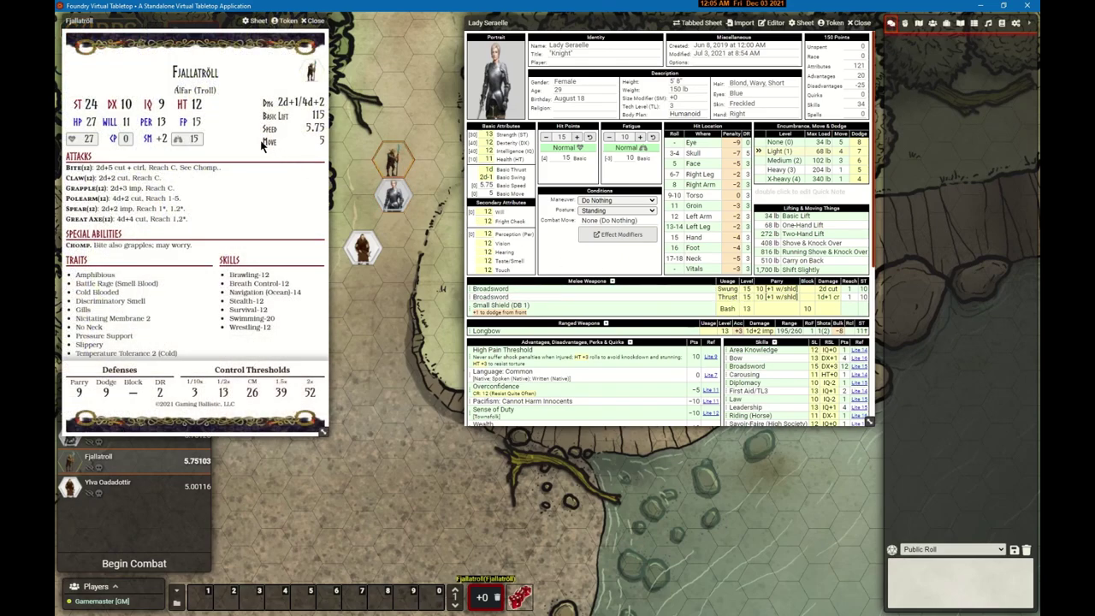
{"action": "left_click", "coordinate": [161, 140]}
{"action": "left_click", "coordinate": [551, 428]}
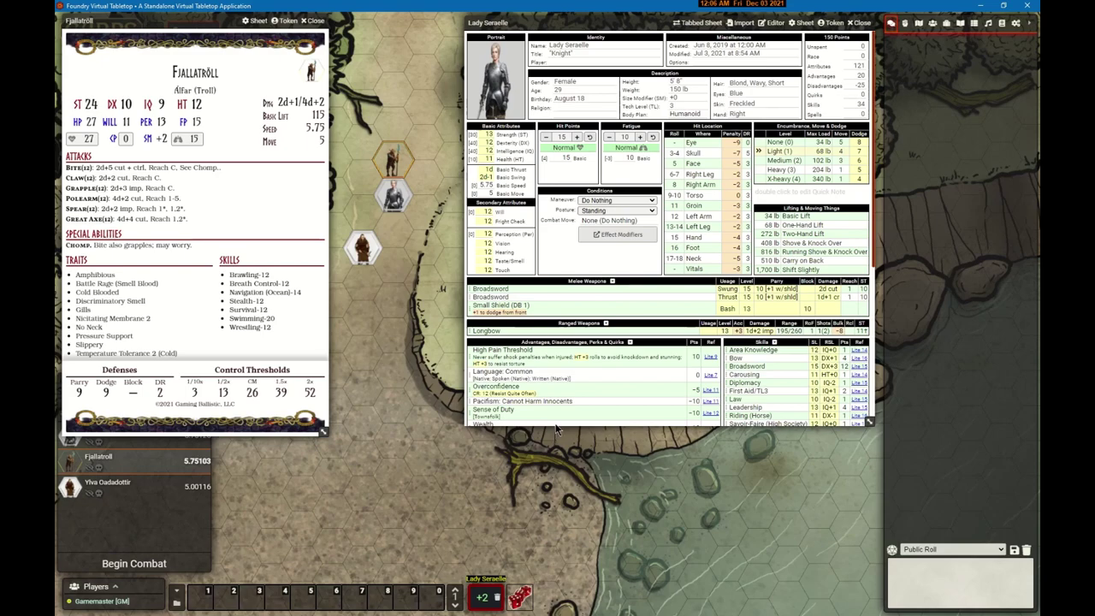
{"action": "left_click", "coordinate": [746, 290]}
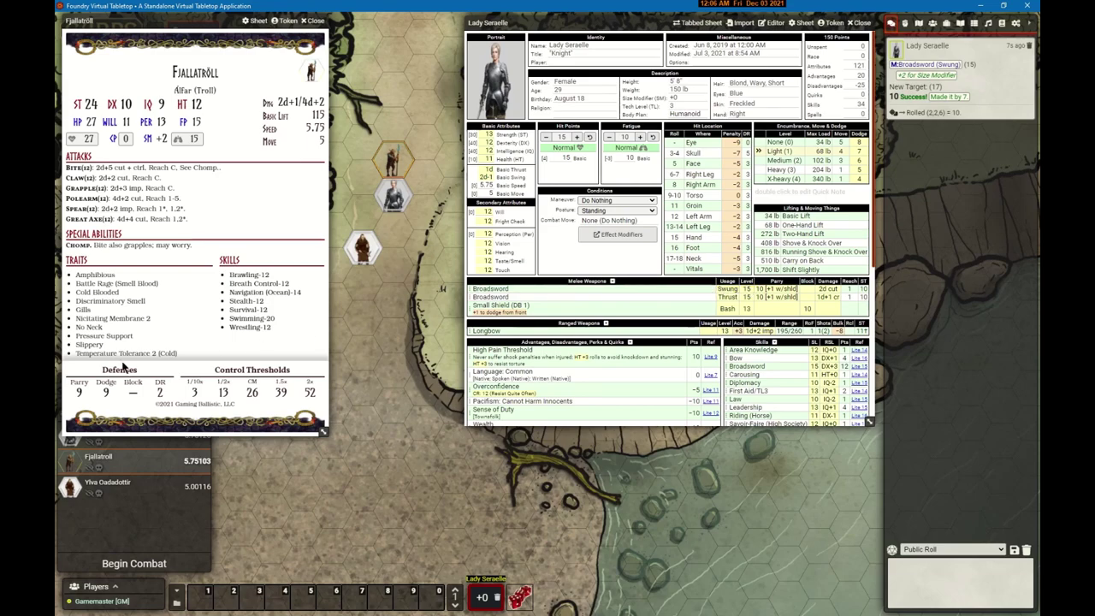
{"action": "left_click", "coordinate": [79, 395]}
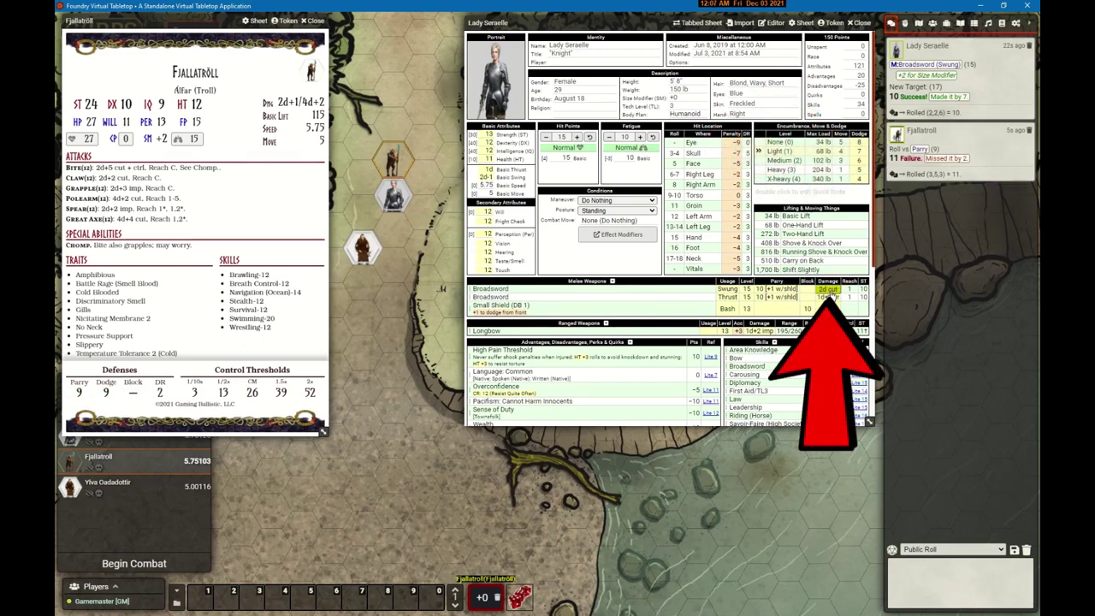
{"action": "left_click", "coordinate": [828, 291]}
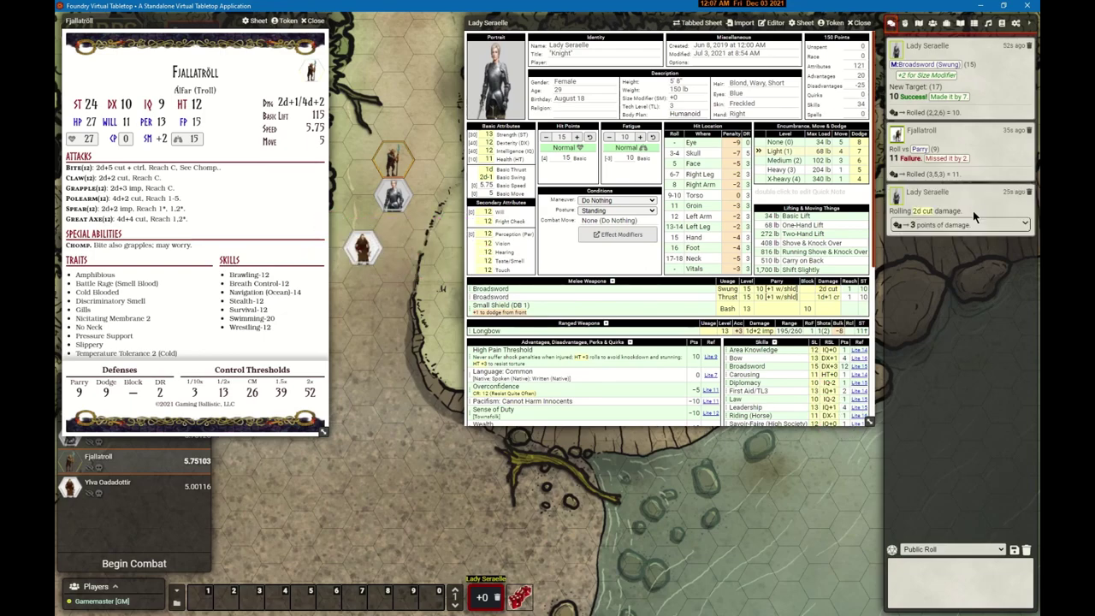
Apply the 3 cut damage to the troll's torso, 0 injury after DR 4, and begin combat.
{"action": "left_click", "coordinate": [945, 225]}
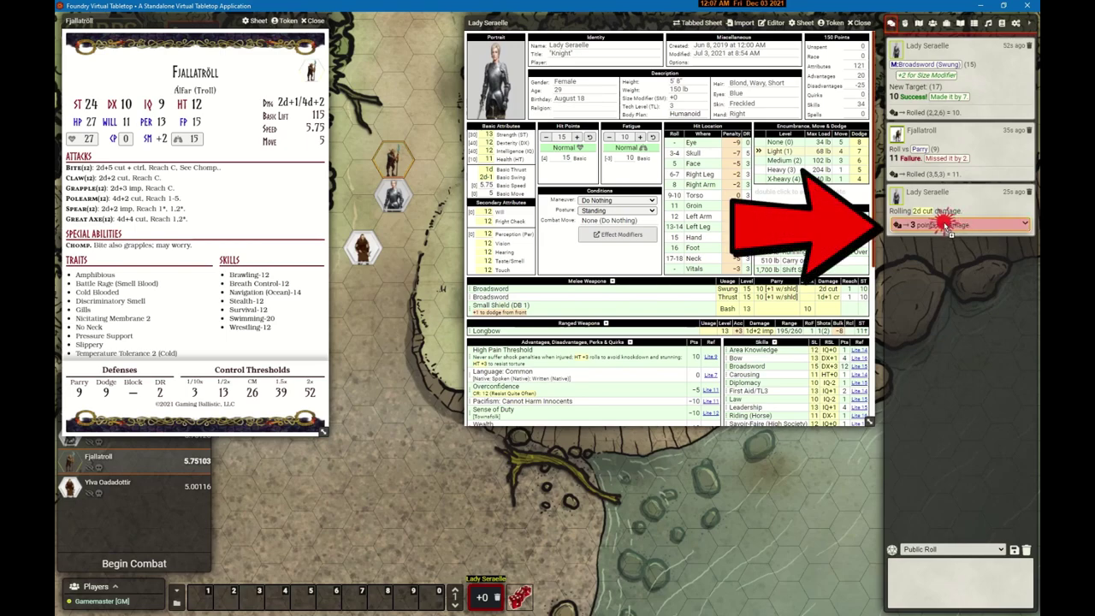
{"action": "mouse_move", "coordinate": [945, 224]}
{"action": "left_mouse_down"}
{"action": "mouse_move", "coordinate": [723, 311]}
{"action": "mouse_move", "coordinate": [454, 285]}
{"action": "mouse_move", "coordinate": [404, 175]}
{"action": "mouse_move", "coordinate": [248, 194]}
{"action": "mouse_move", "coordinate": [271, 404]}
{"action": "mouse_move", "coordinate": [152, 466]}
{"action": "mouse_move", "coordinate": [118, 468]}
{"action": "mouse_move", "coordinate": [212, 218]}
{"action": "left_mouse_up"}
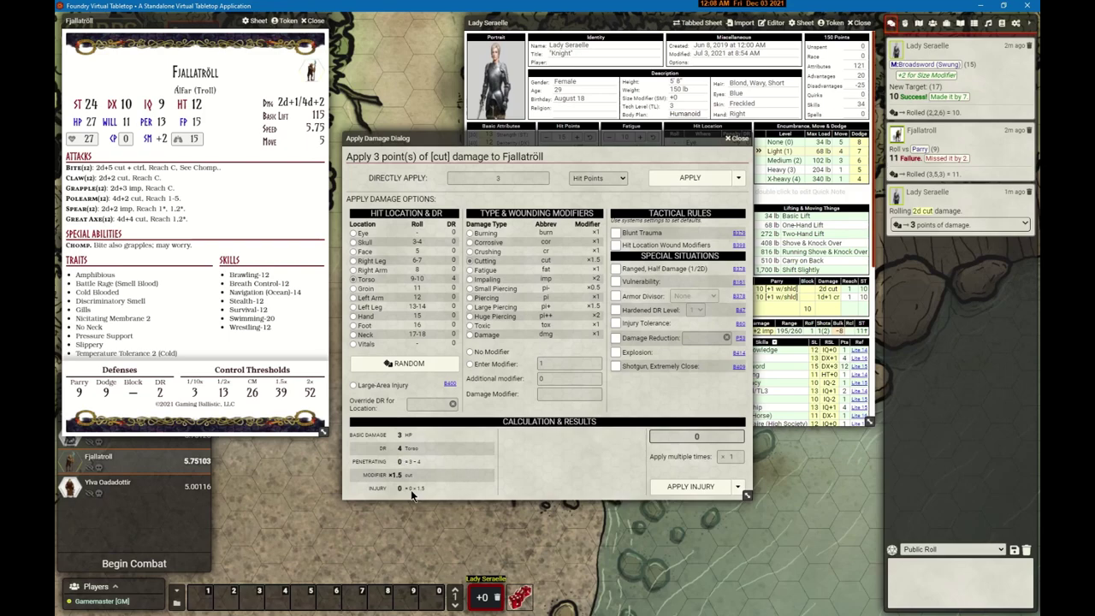
{"action": "left_click", "coordinate": [687, 488]}
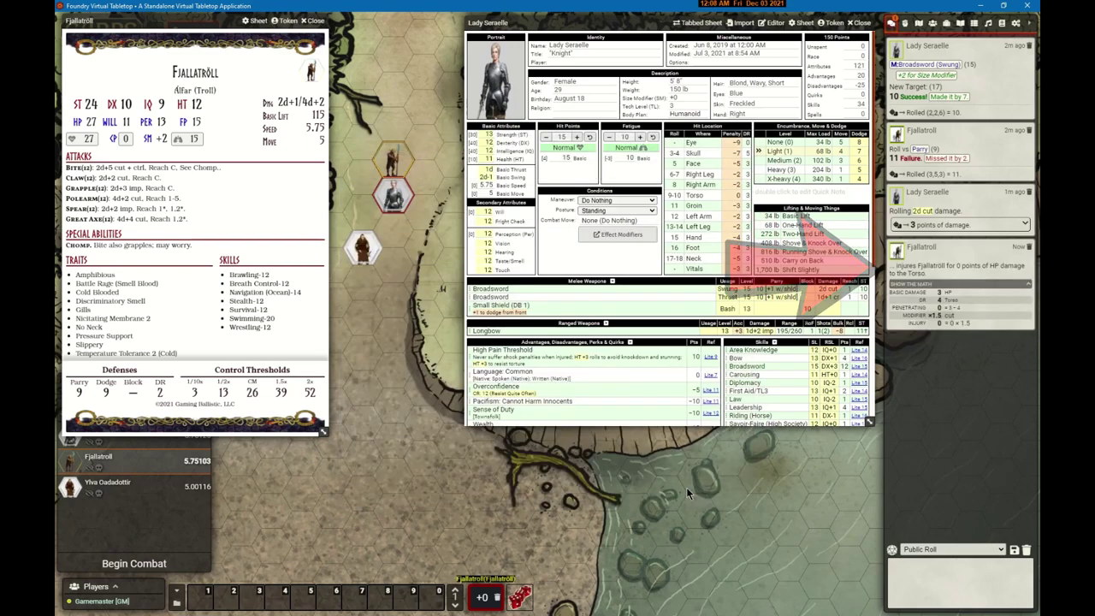
{"action": "left_click", "coordinate": [134, 563]}
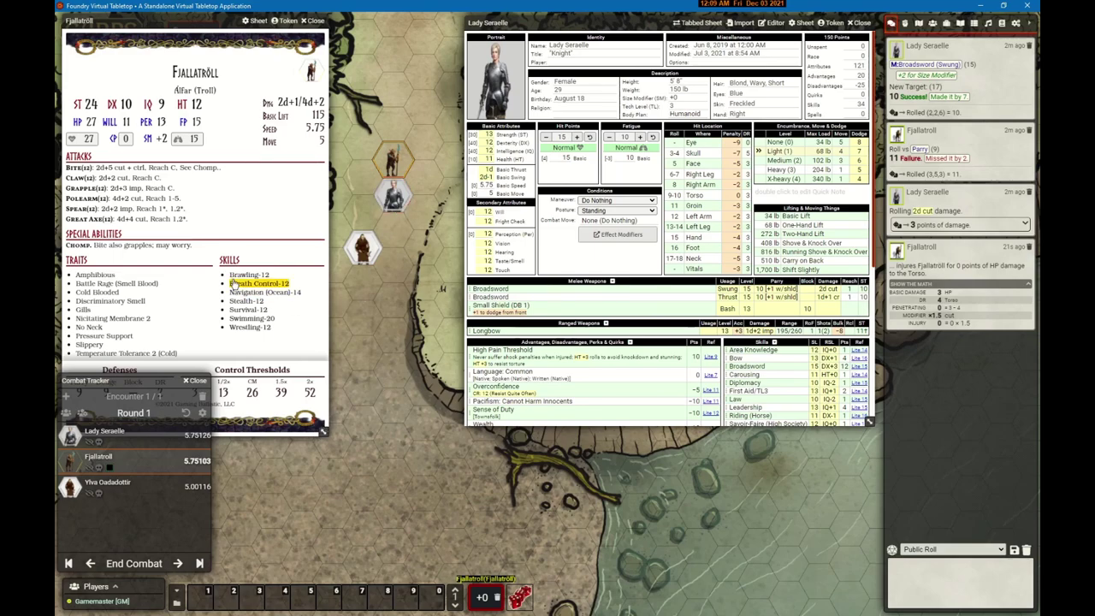
Roll the troll's Polearm(12) attack, succeeding with 11, and view the +0 modifier bucket.
{"action": "left_click", "coordinate": [81, 203]}
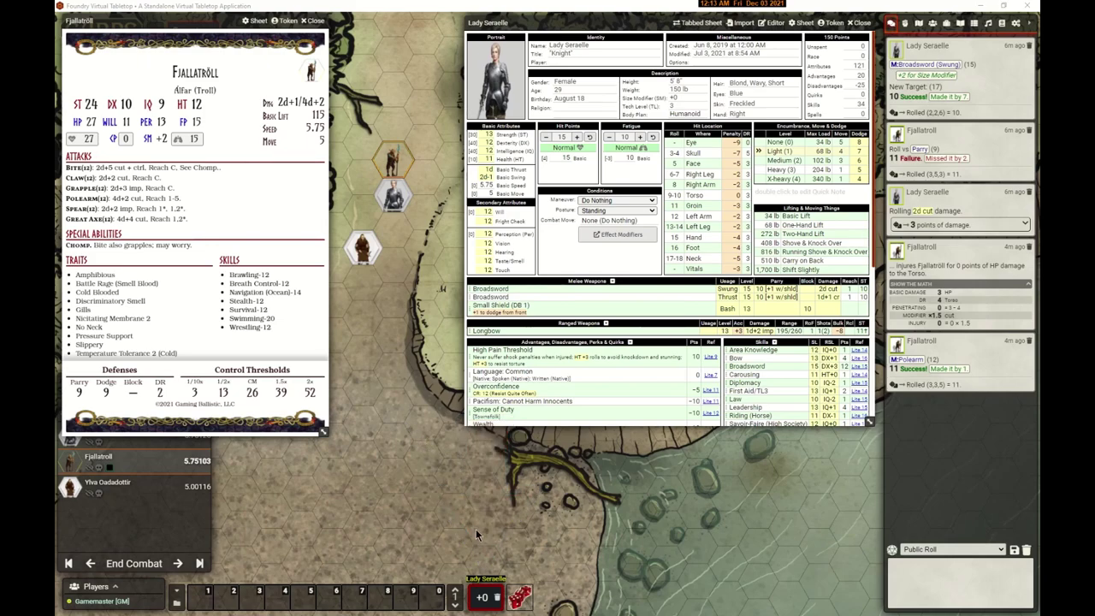
{"action": "left_click", "coordinate": [483, 597]}
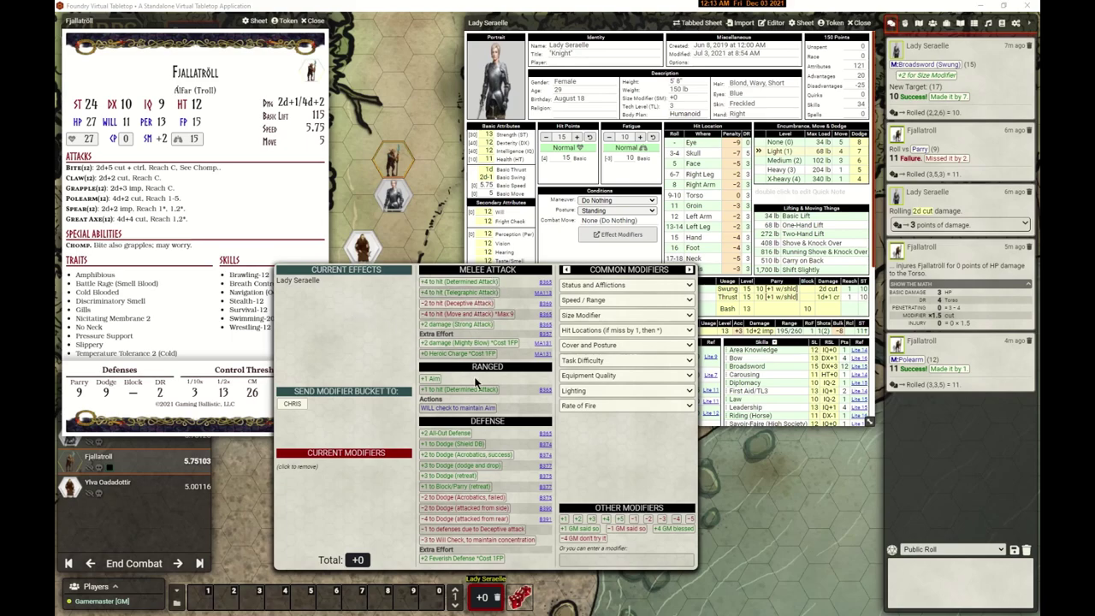
Check the Size Modifier table and add a +1 Other Modifier to the next roll.
{"action": "left_click", "coordinate": [583, 314]}
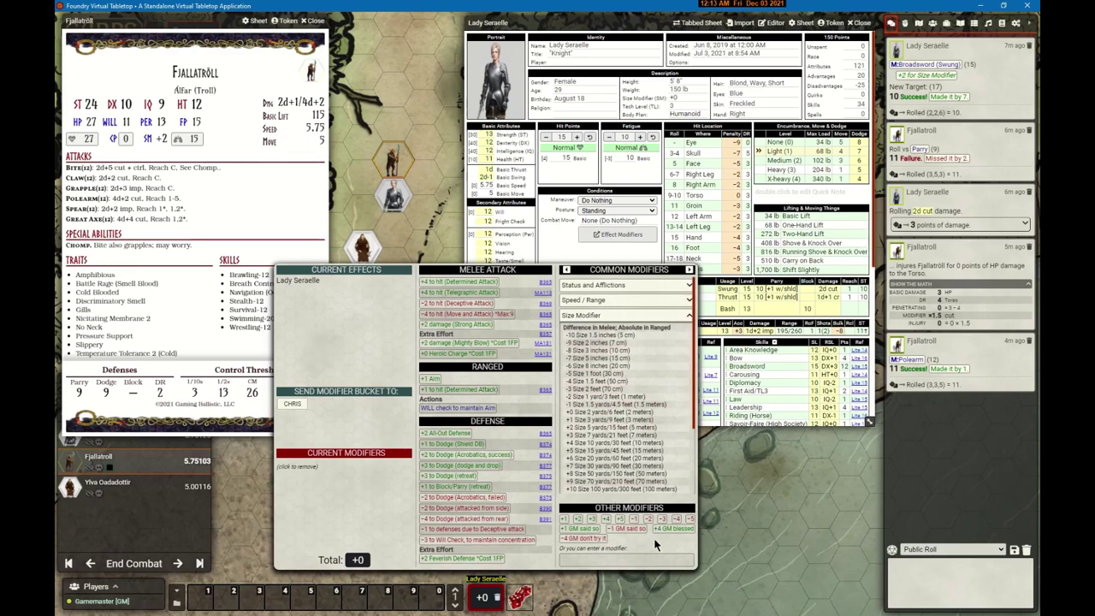
{"action": "left_click", "coordinate": [564, 520]}
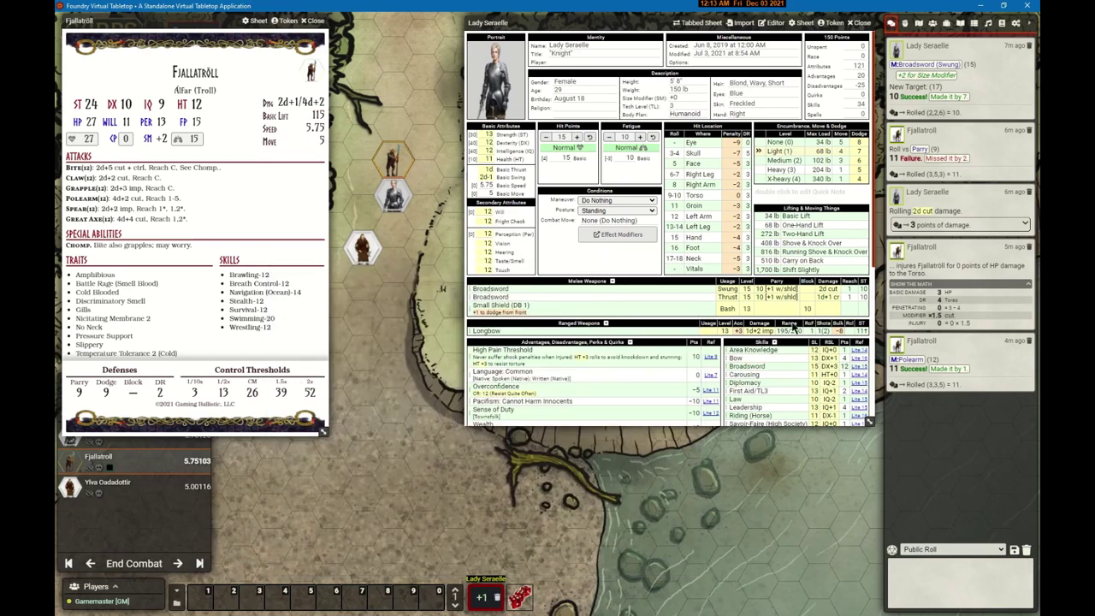
Fail Lady Seraelle's broadsword parry, roll the troll's 4d+2 cut for 15, and drop it on her.
{"action": "left_click", "coordinate": [759, 290]}
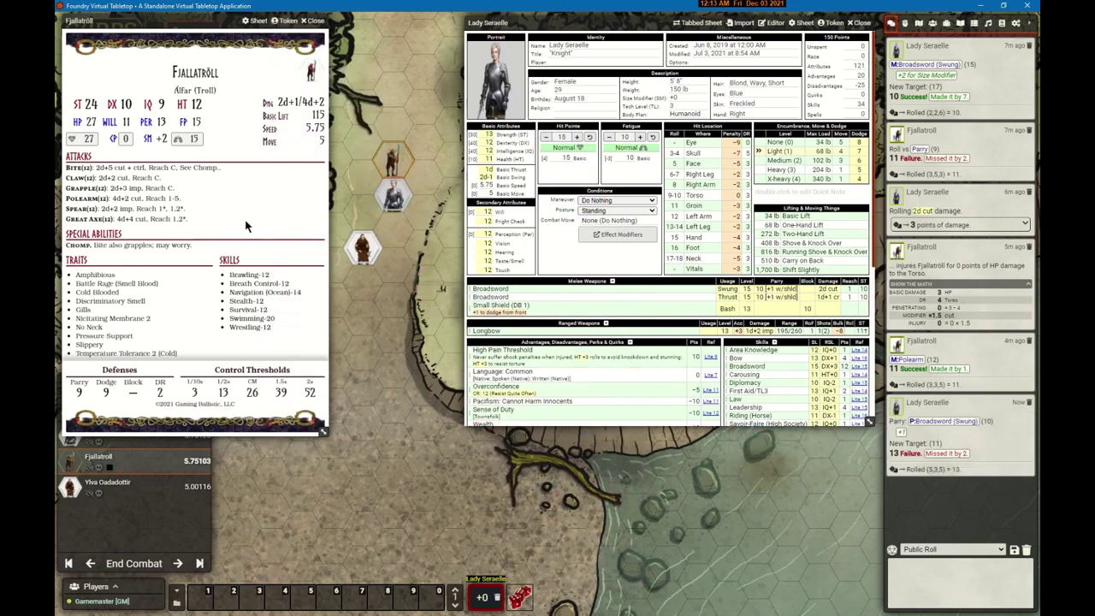
{"action": "left_click", "coordinate": [126, 199]}
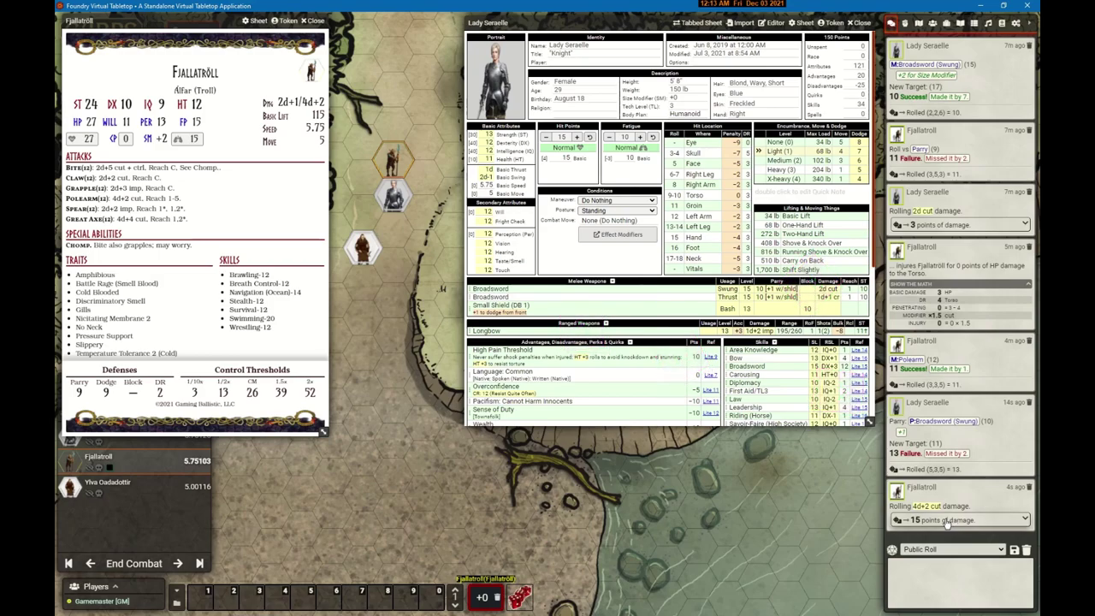
{"action": "left_click_drag", "start_coordinate": [946, 523], "coordinate": [392, 199]}
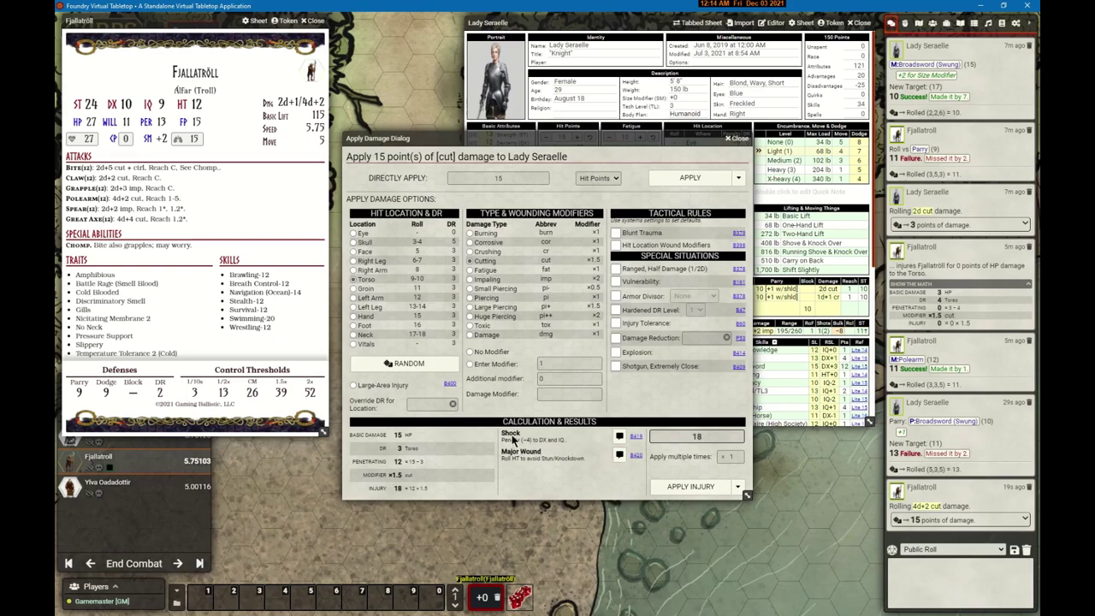
Check the B419 Shock rule, post her Shock and Major Wound notices, and apply 18 torso injury.
{"action": "left_click", "coordinate": [637, 438]}
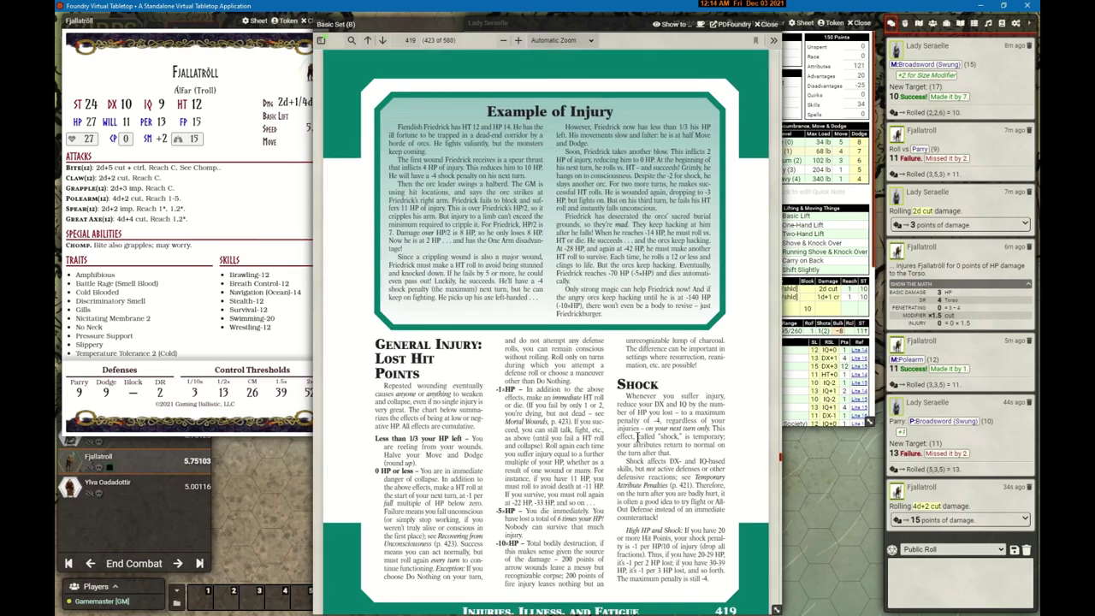
{"action": "key", "text": "Escape"}
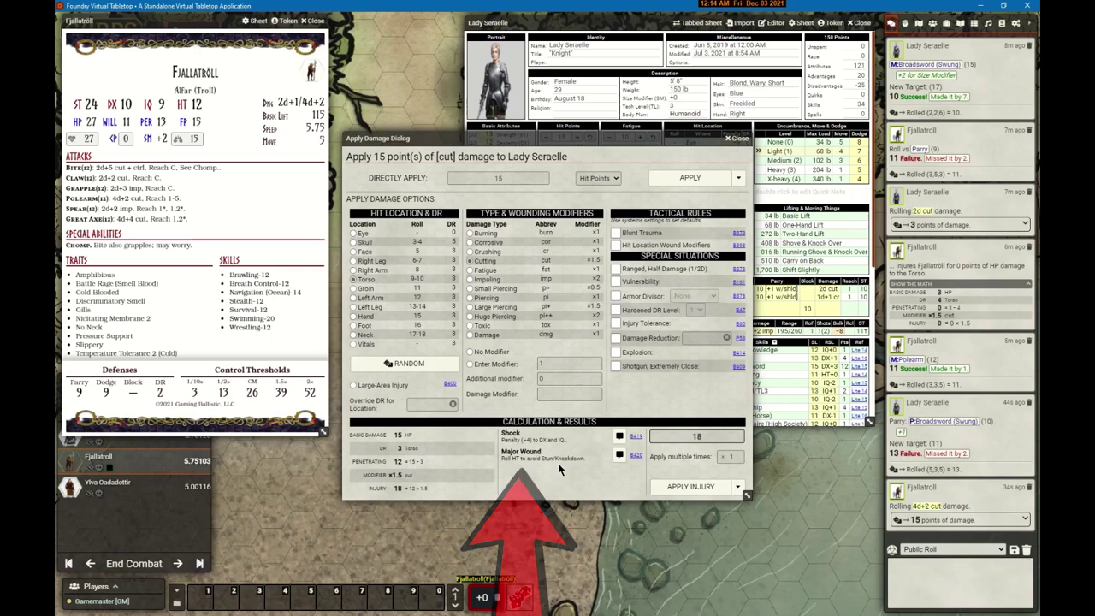
{"action": "left_click", "coordinate": [619, 436]}
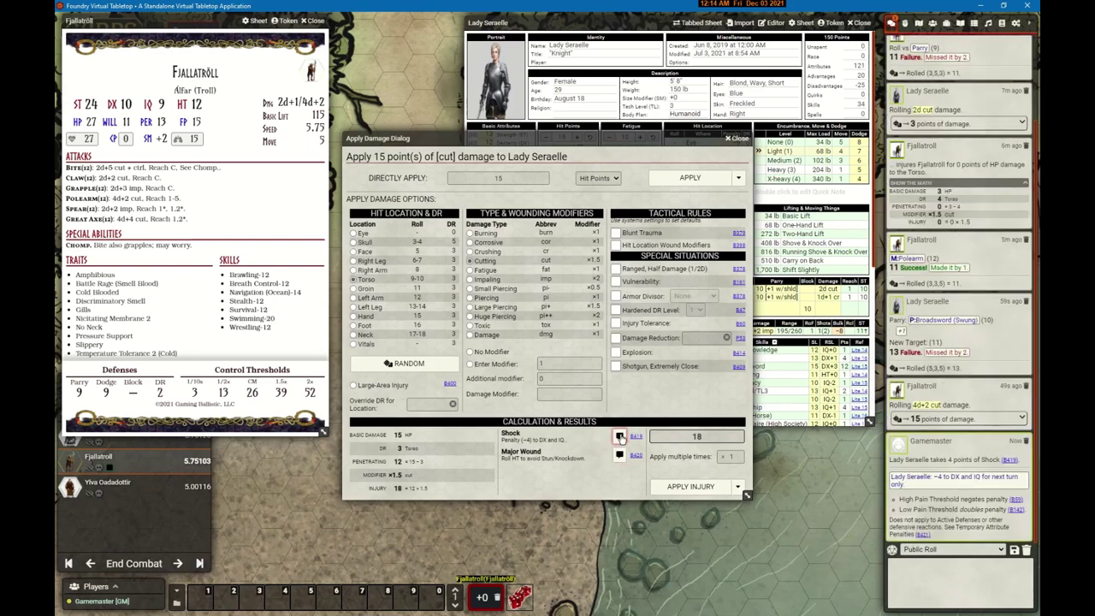
{"action": "left_click", "coordinate": [619, 455]}
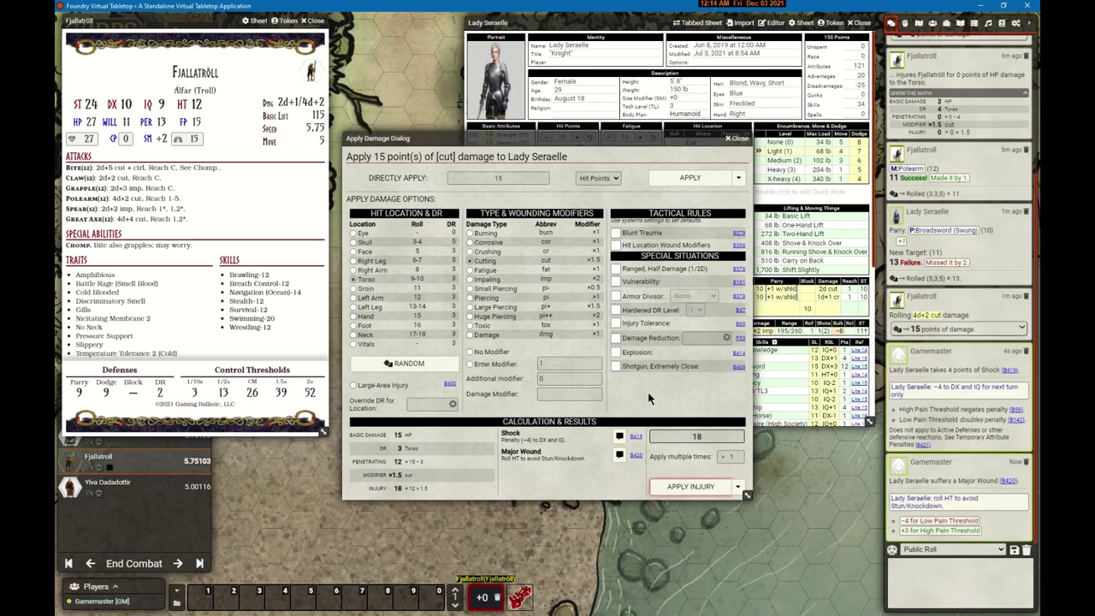
{"action": "left_click_drag", "start_coordinate": [614, 135], "coordinate": [598, 192]}
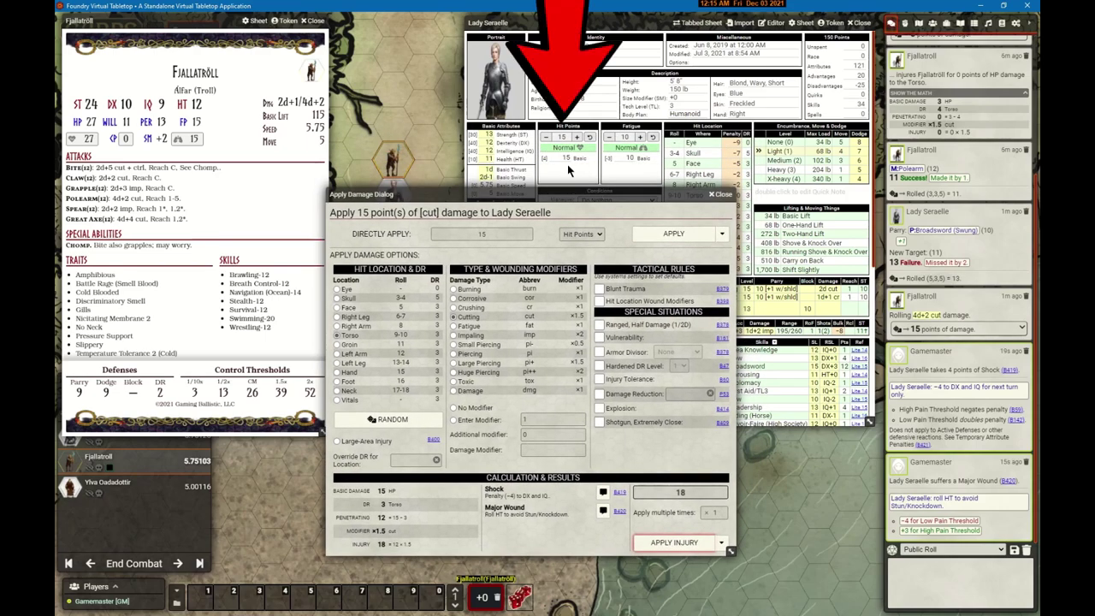
{"action": "left_click", "coordinate": [673, 544]}
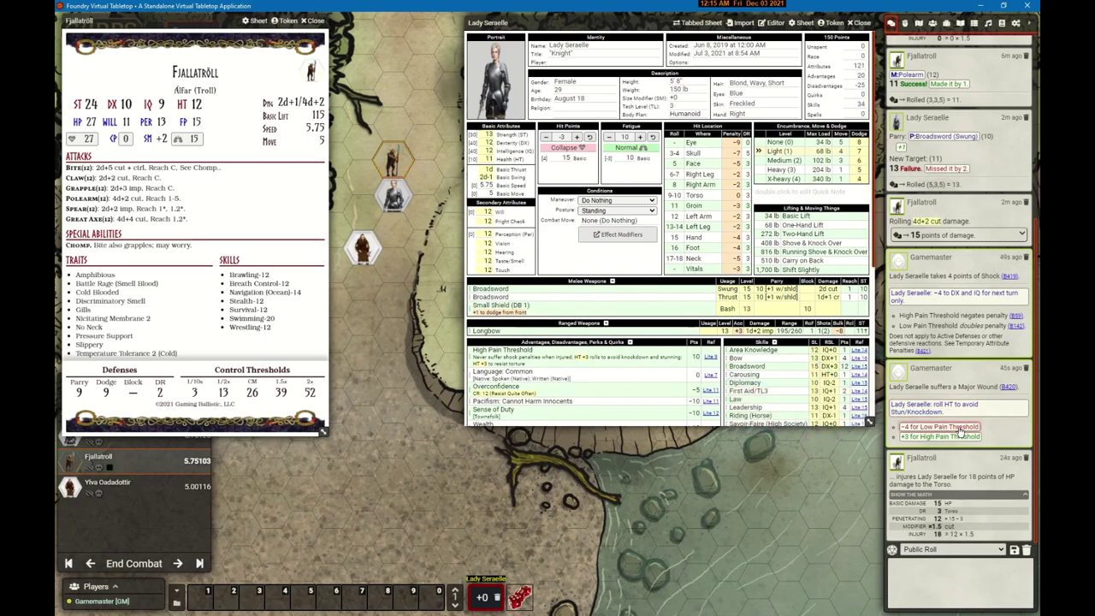
Pass Lady Seraelle's HT roll with +3 High Pain Threshold, mark her Reeling, and advance to Ylva's turn.
{"action": "left_click", "coordinate": [919, 438]}
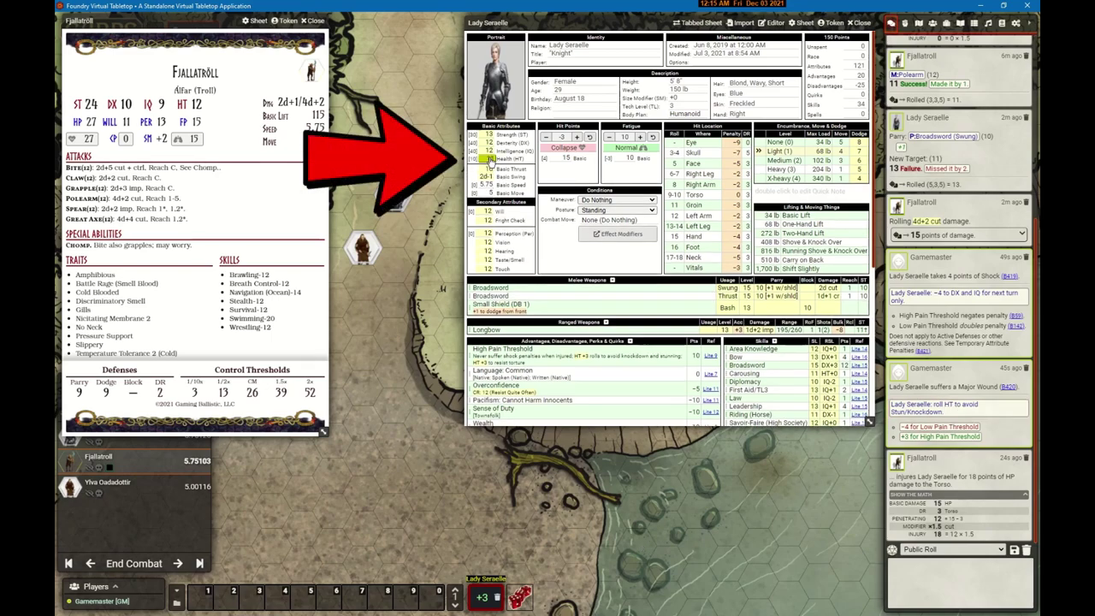
{"action": "left_click", "coordinate": [489, 159]}
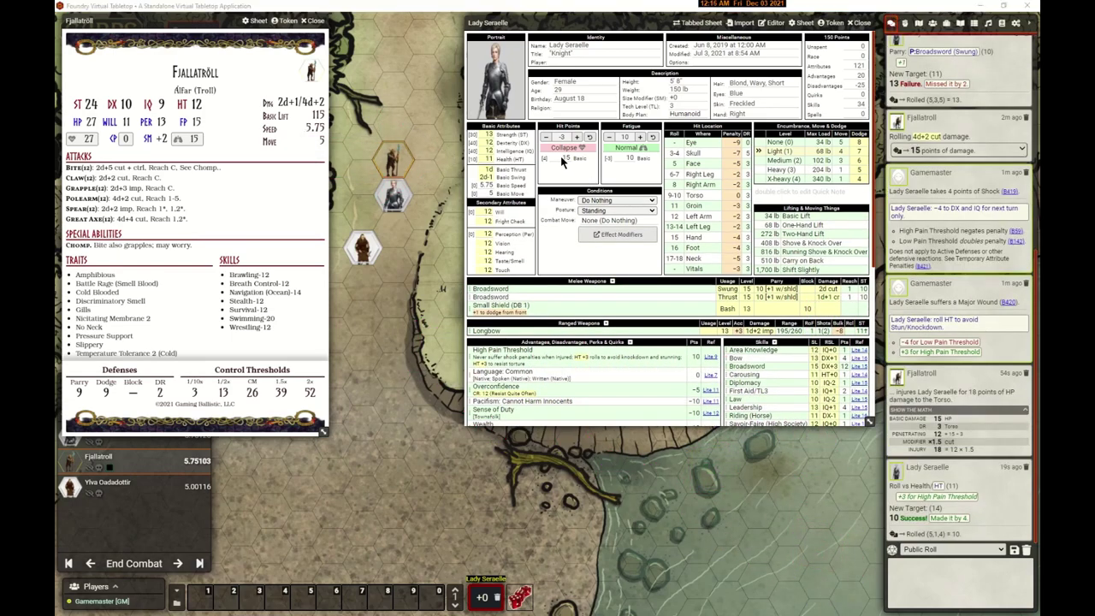
{"action": "mouse_move", "coordinate": [564, 152]}
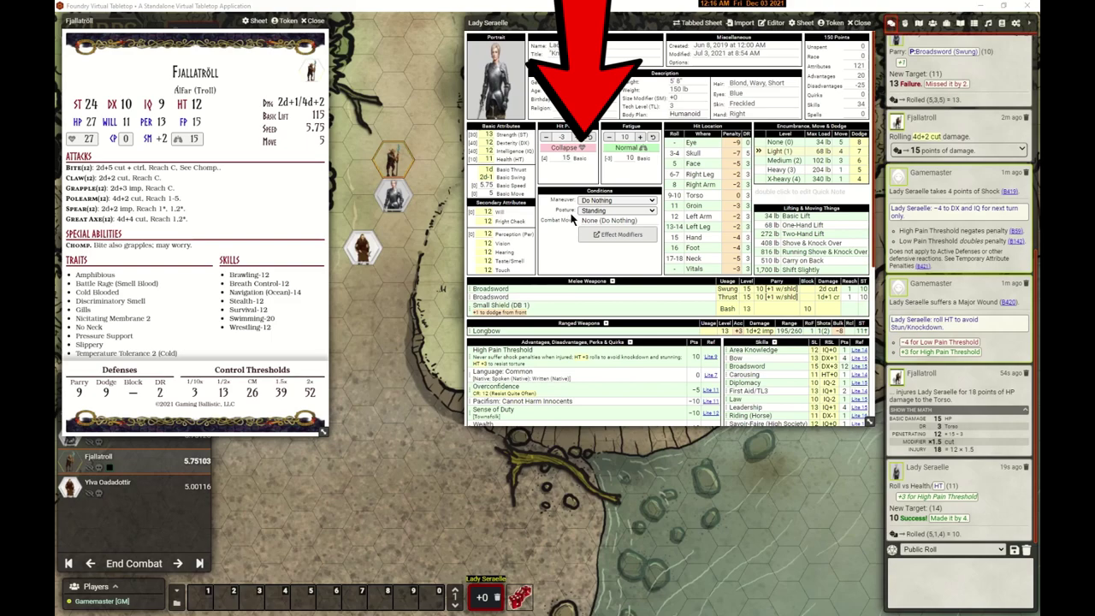
{"action": "left_click", "coordinate": [582, 148]}
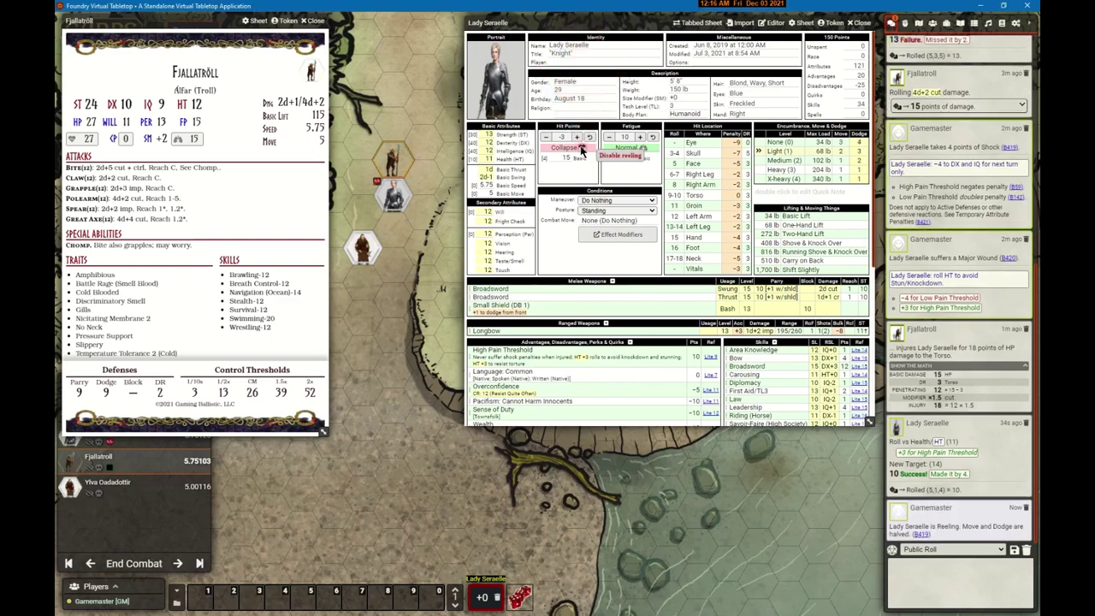
{"action": "mouse_move", "coordinate": [581, 150]}
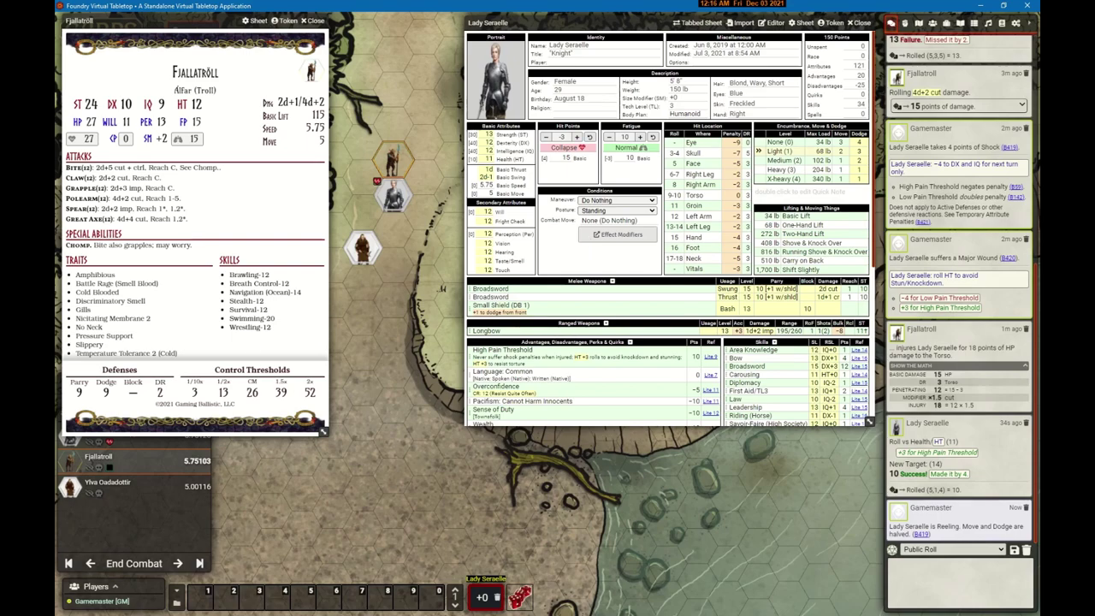
{"action": "left_click", "coordinate": [175, 520]}
{"action": "left_click", "coordinate": [178, 562]}
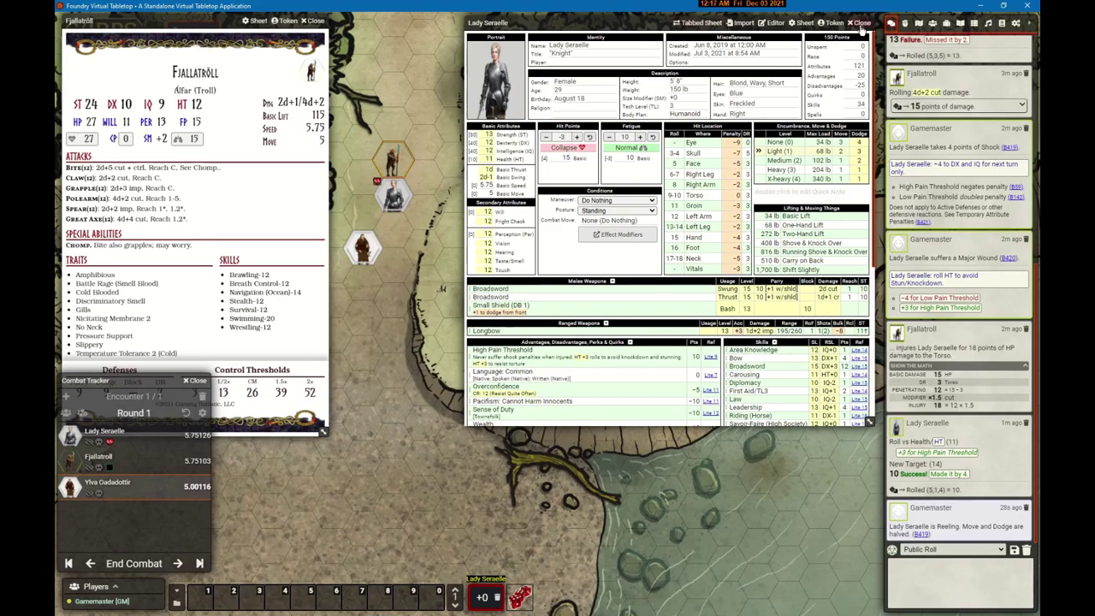
Collapse Lady Seraelle's sheet, open Ylva Oadadottir's, and make Fjallatröll's SM +2 a macro in hotbar slot 6.
{"action": "double_click", "coordinate": [819, 23]}
{"action": "double_click", "coordinate": [362, 247]}
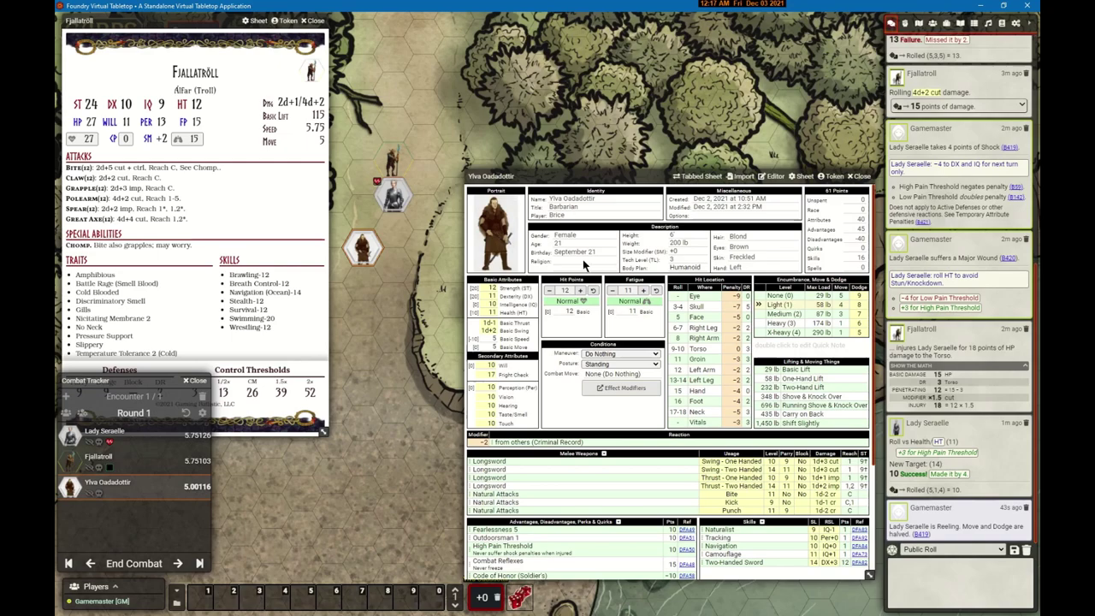
{"action": "left_click", "coordinate": [163, 144]}
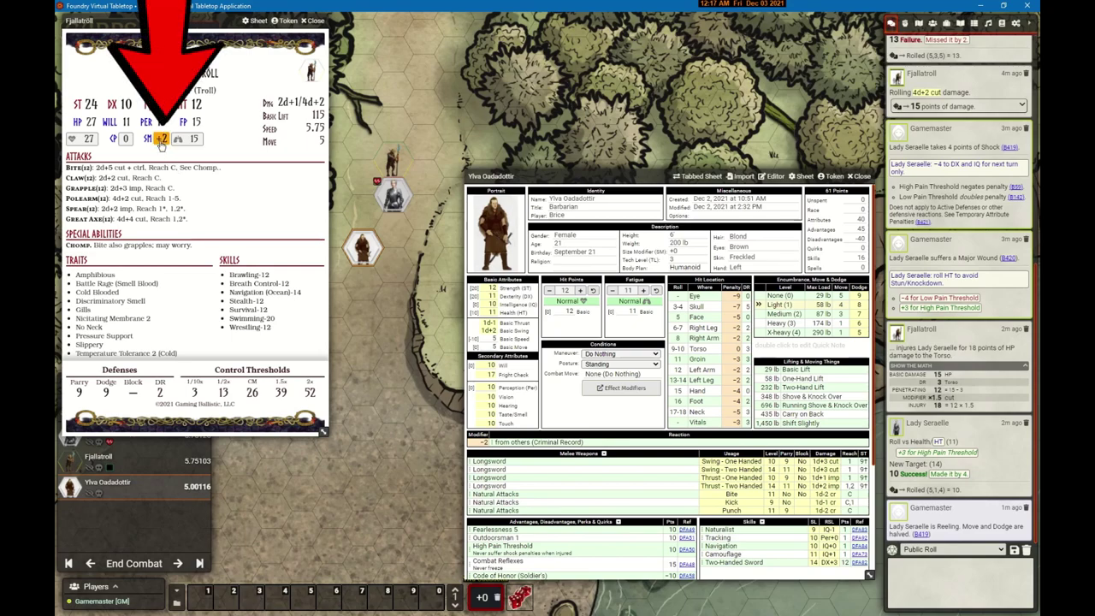
{"action": "left_click_drag", "start_coordinate": [161, 138], "coordinate": [330, 595]}
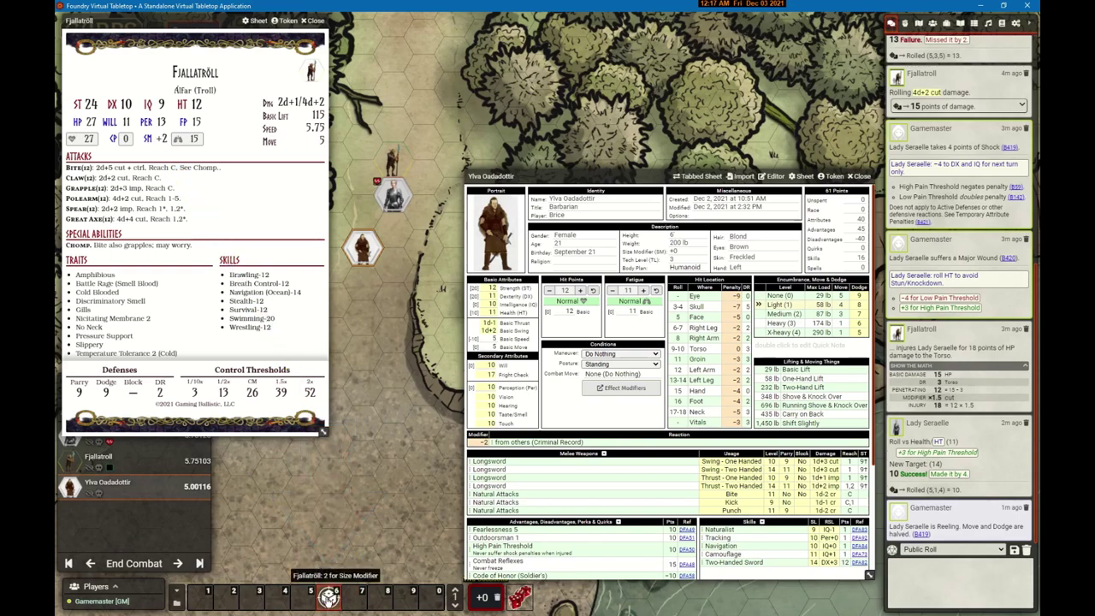
{"action": "right_click", "coordinate": [329, 595]}
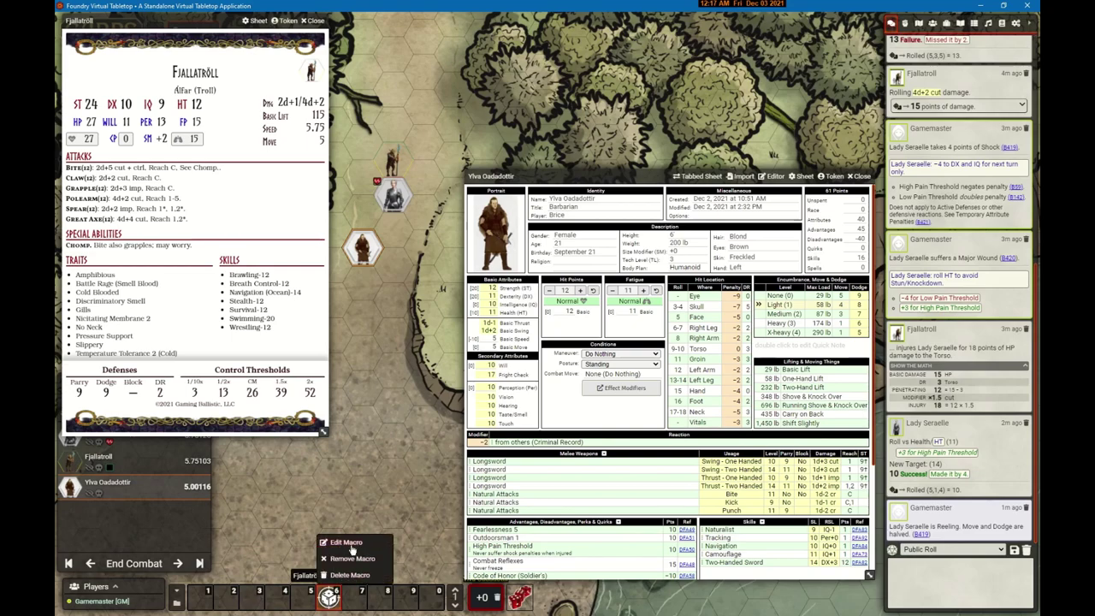
{"action": "left_click", "coordinate": [351, 544]}
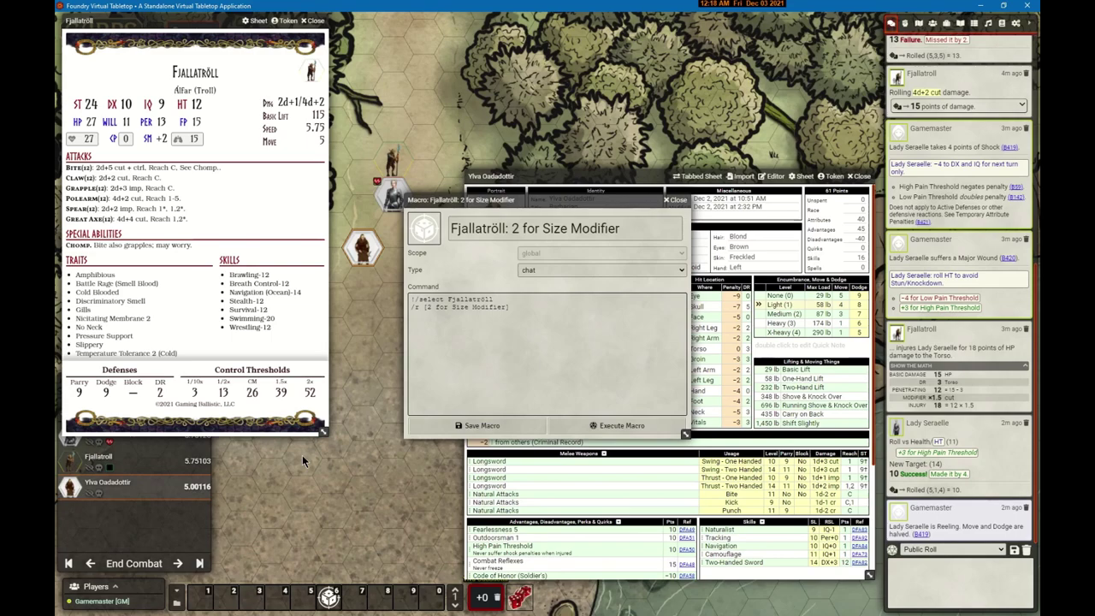
{"action": "left_click", "coordinate": [676, 201]}
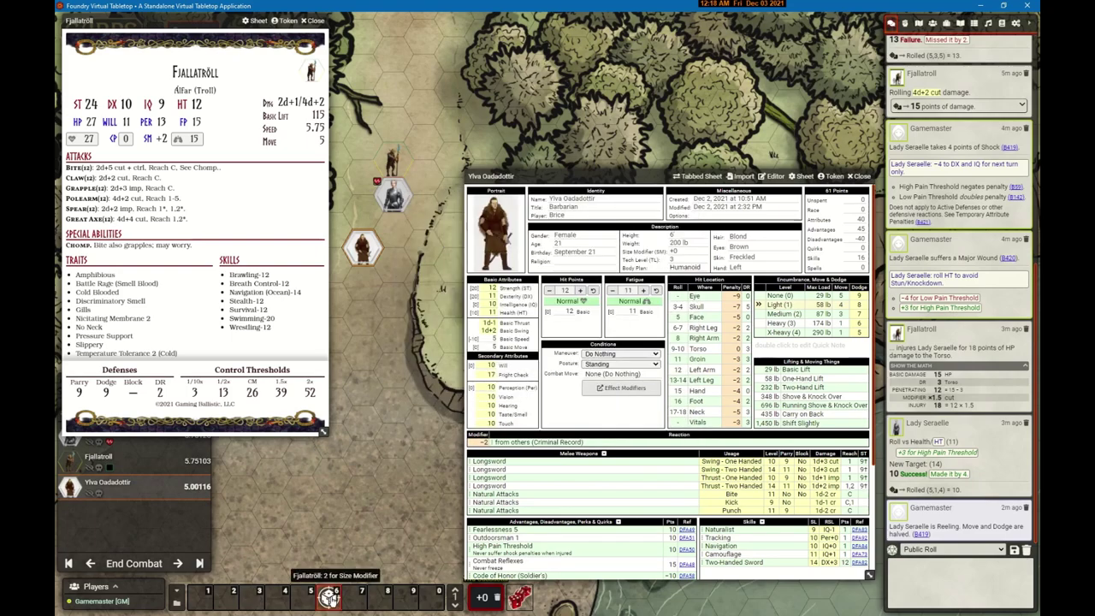
Merge the Longsword Swing Two Handed into the slot 6 SM +2 macro, roll it, then roll Fjallatröll's parry.
{"action": "left_click_drag", "start_coordinate": [770, 469], "coordinate": [330, 596]}
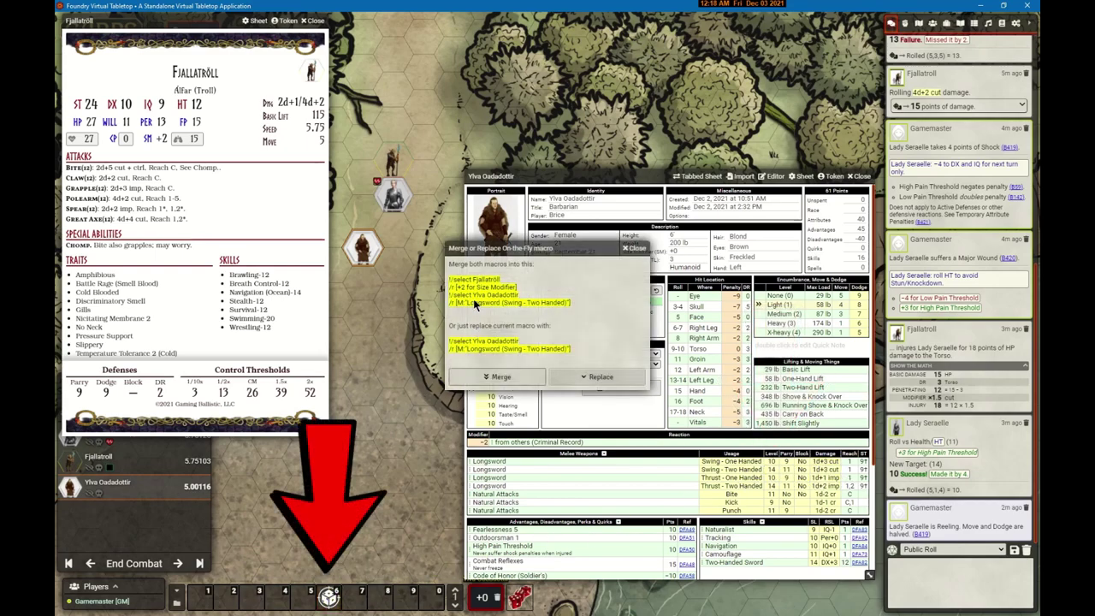
{"action": "left_click", "coordinate": [501, 377]}
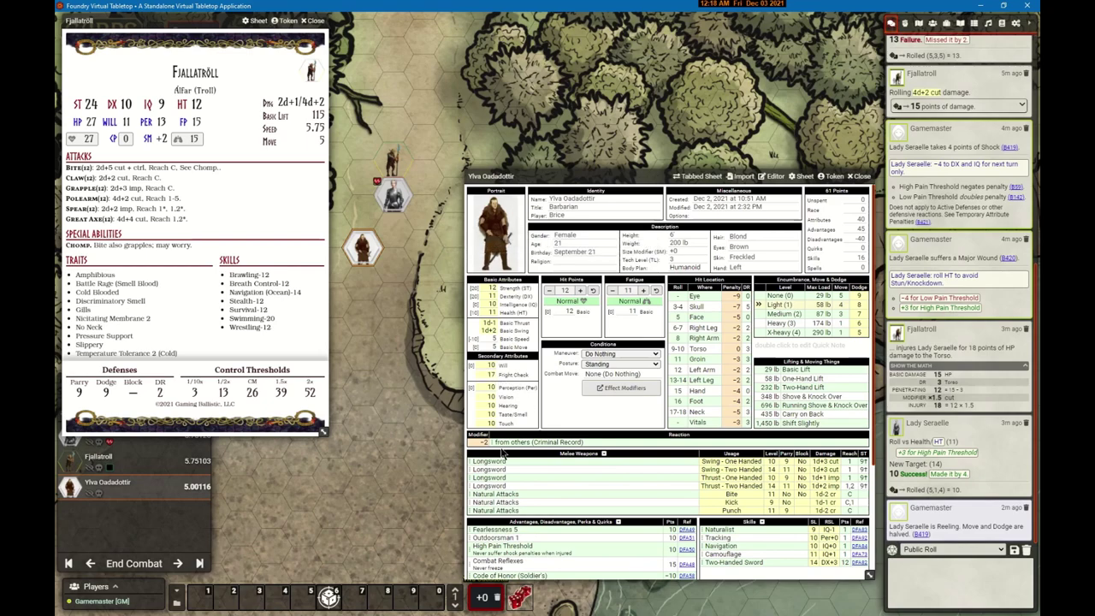
{"action": "left_click", "coordinate": [330, 596]}
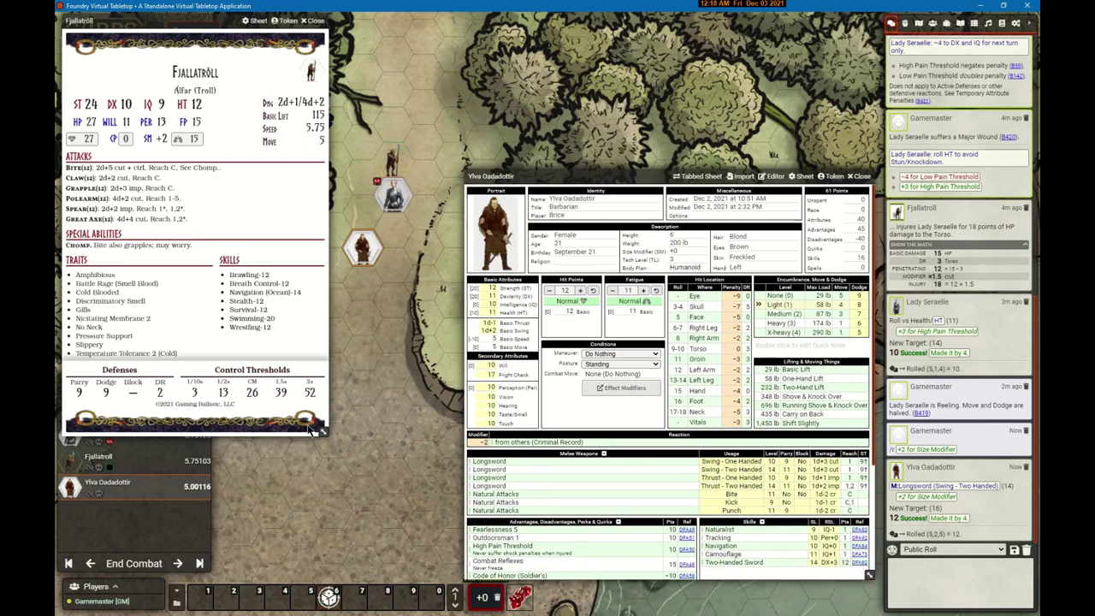
{"action": "left_click", "coordinate": [77, 393]}
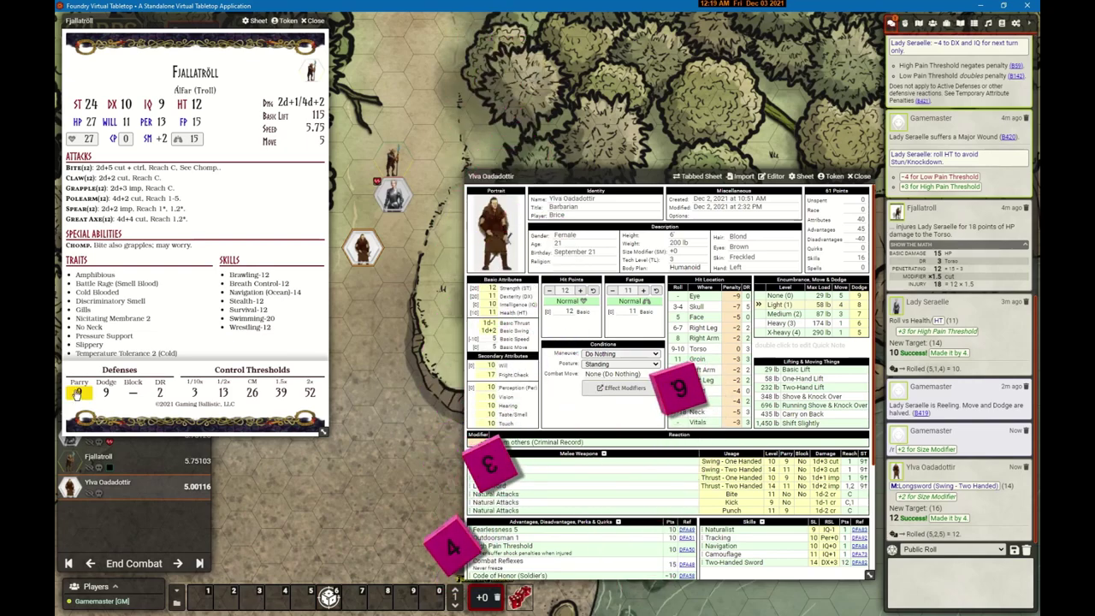